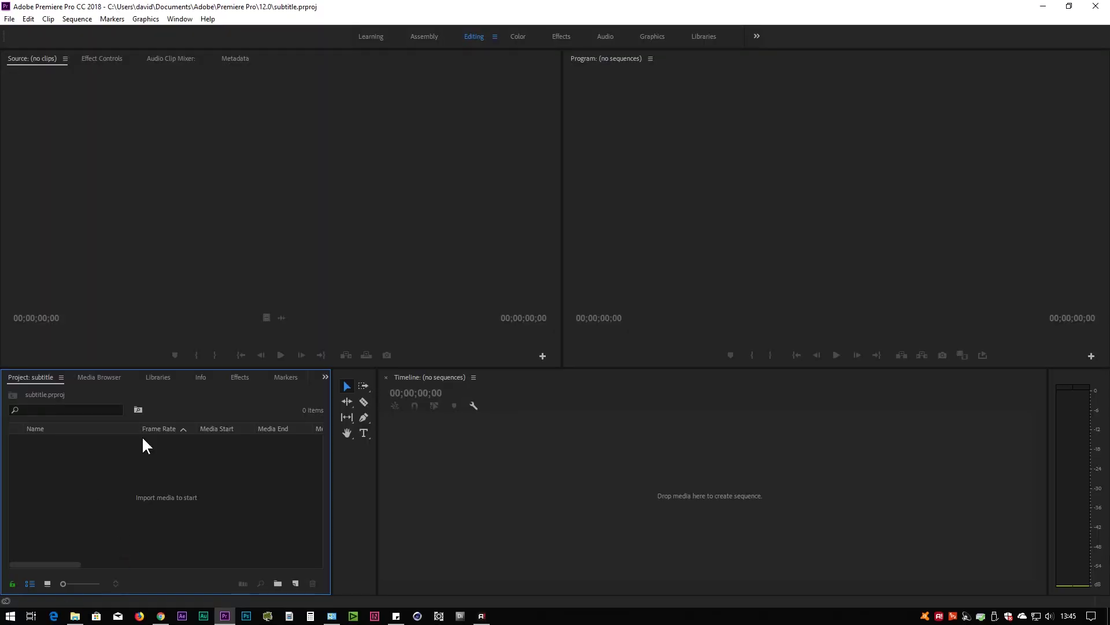
Make a sequence from the Edius tutorial video with captions.srt on the track above it.
click(76, 616)
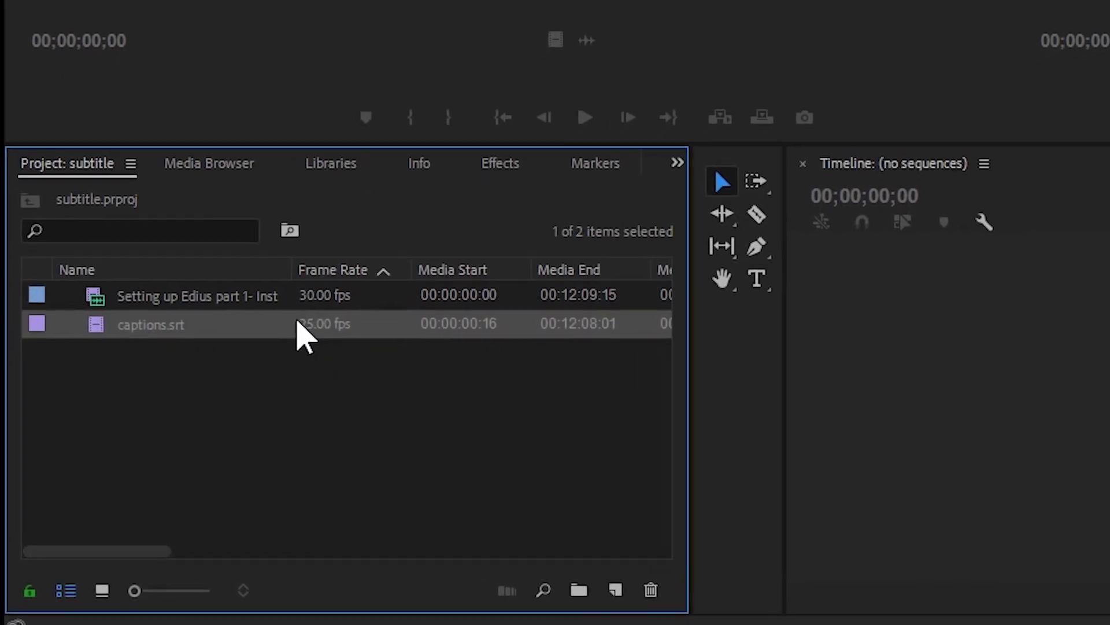
click(118, 298)
drag(156, 317, 575, 584)
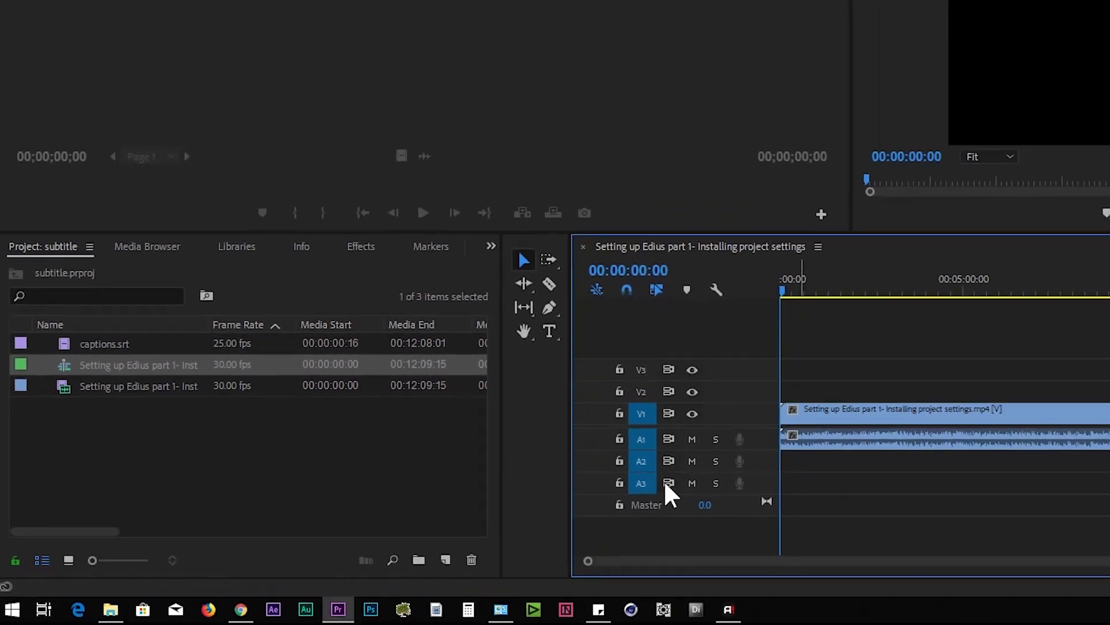
click(65, 385)
drag(65, 347, 761, 404)
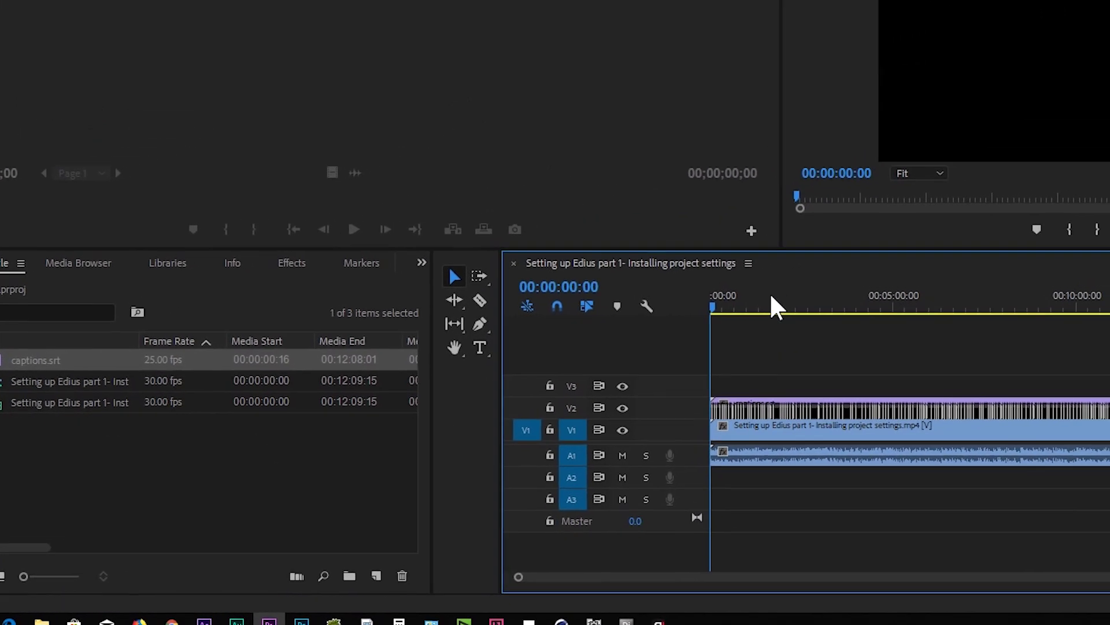
Align the caption track's start with 00:00:01:10, where speech begins, and play back to check.
drag(775, 307, 732, 317)
key(=)
key(=)
key(=)
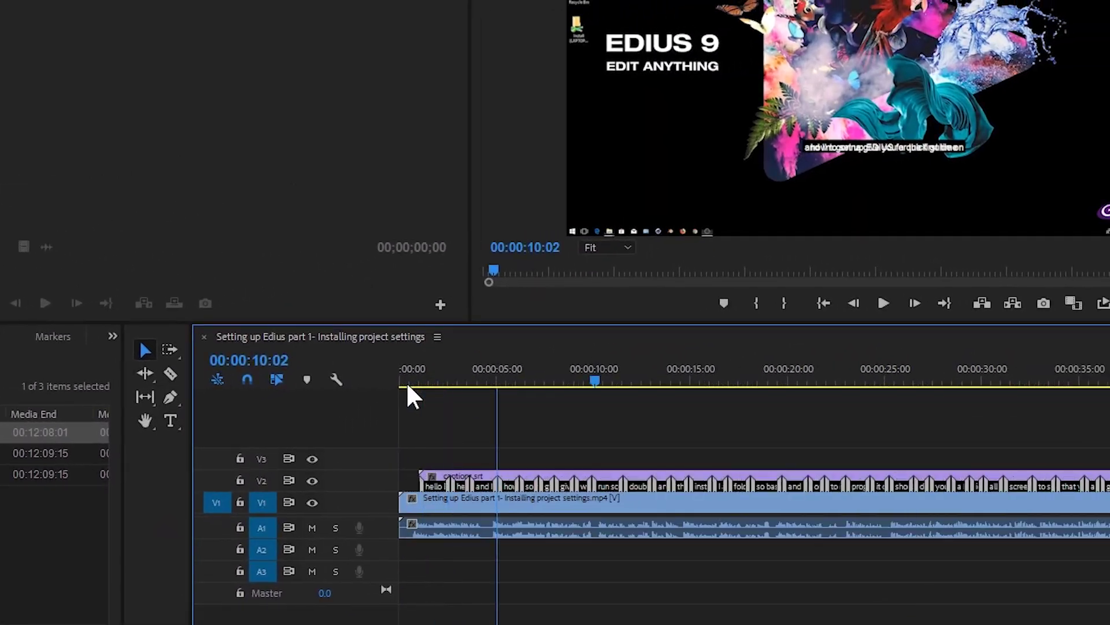
key(=)
drag(406, 381, 452, 379)
drag(523, 473, 467, 454)
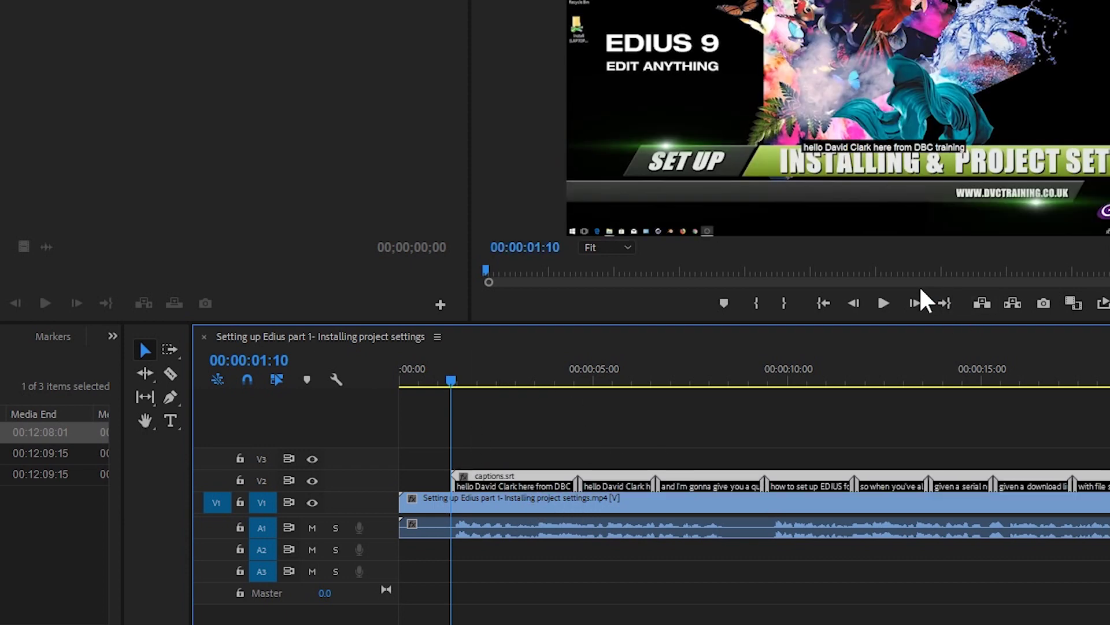
click(883, 303)
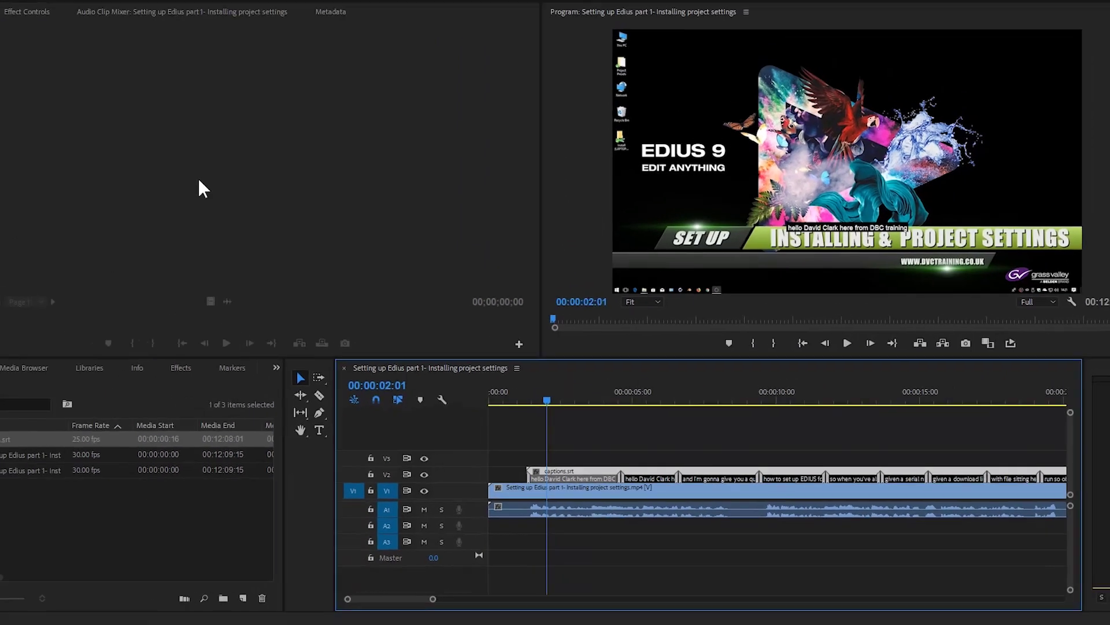
Dock the Captions panel as a narrow left column and load the captions.srt entries into it.
click(180, 19)
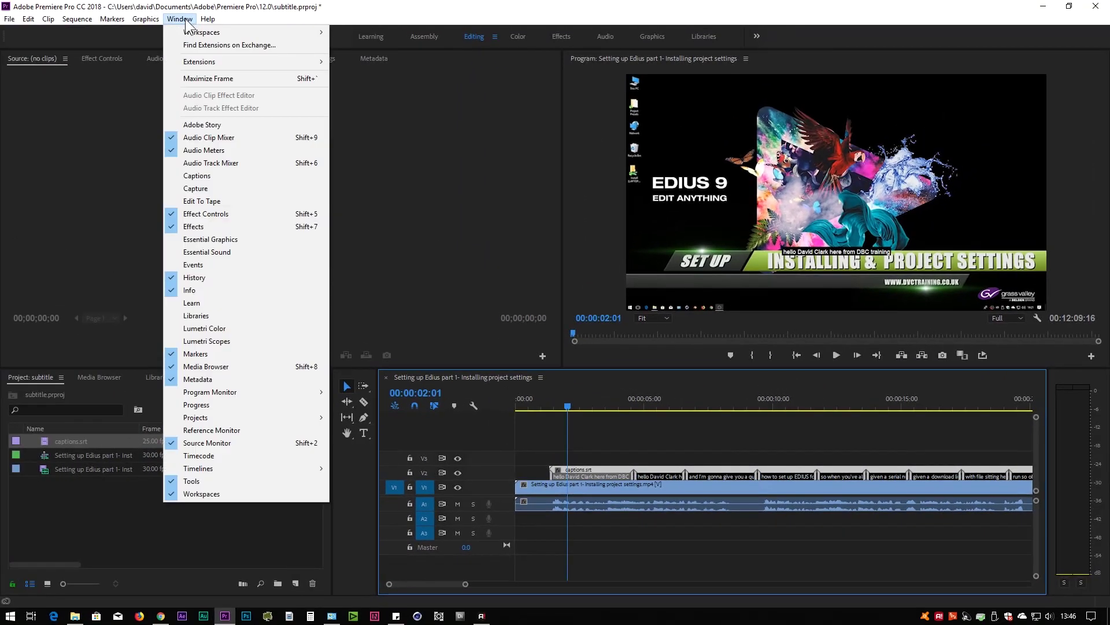
click(196, 175)
drag(296, 377, 7, 222)
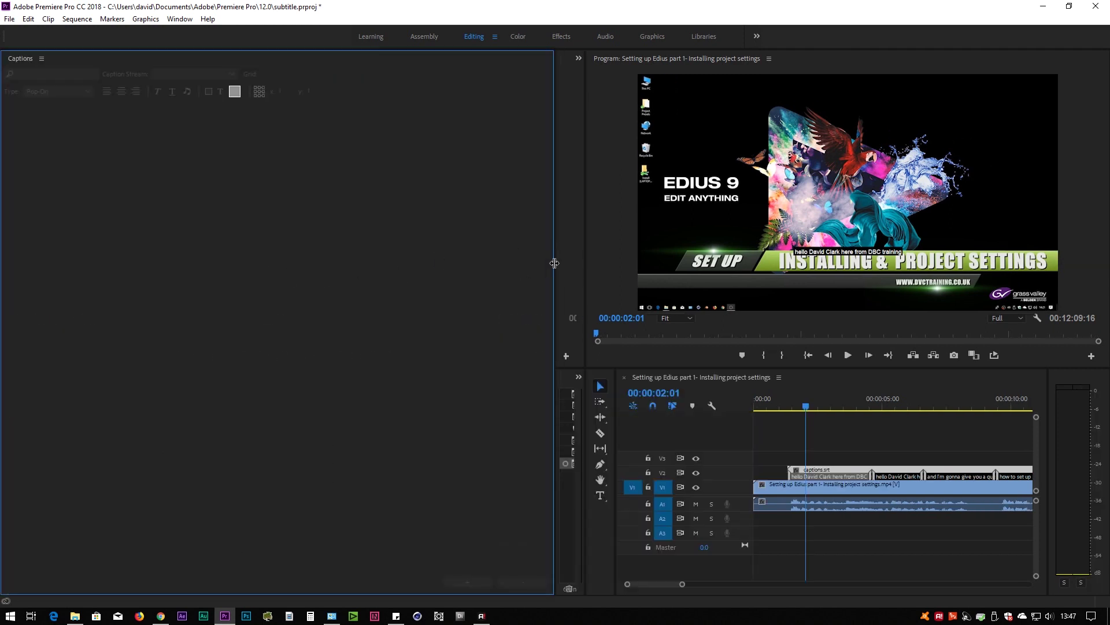
drag(556, 271, 294, 269)
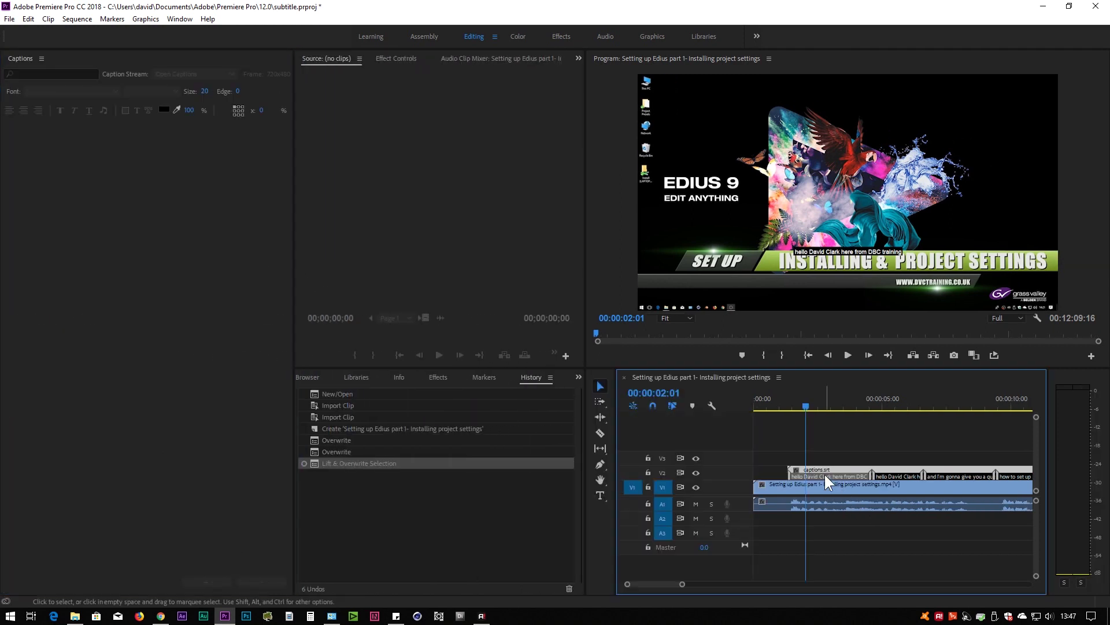
double_click(826, 472)
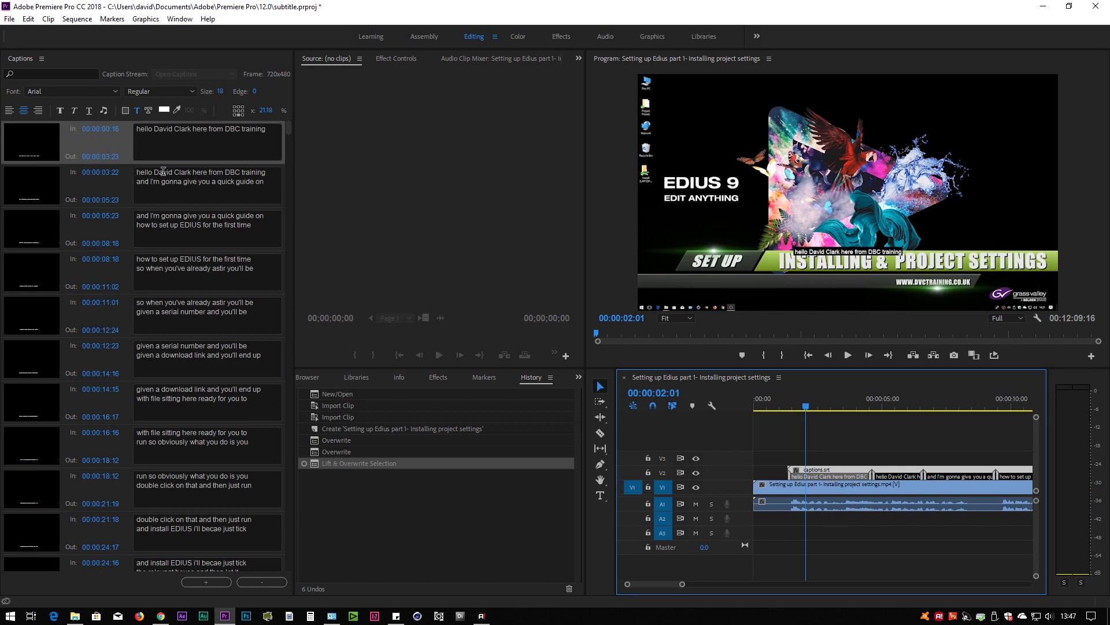
Fix the first caption's text: capital H, a comma after Hello, and the corrected surname spelling.
click(139, 130)
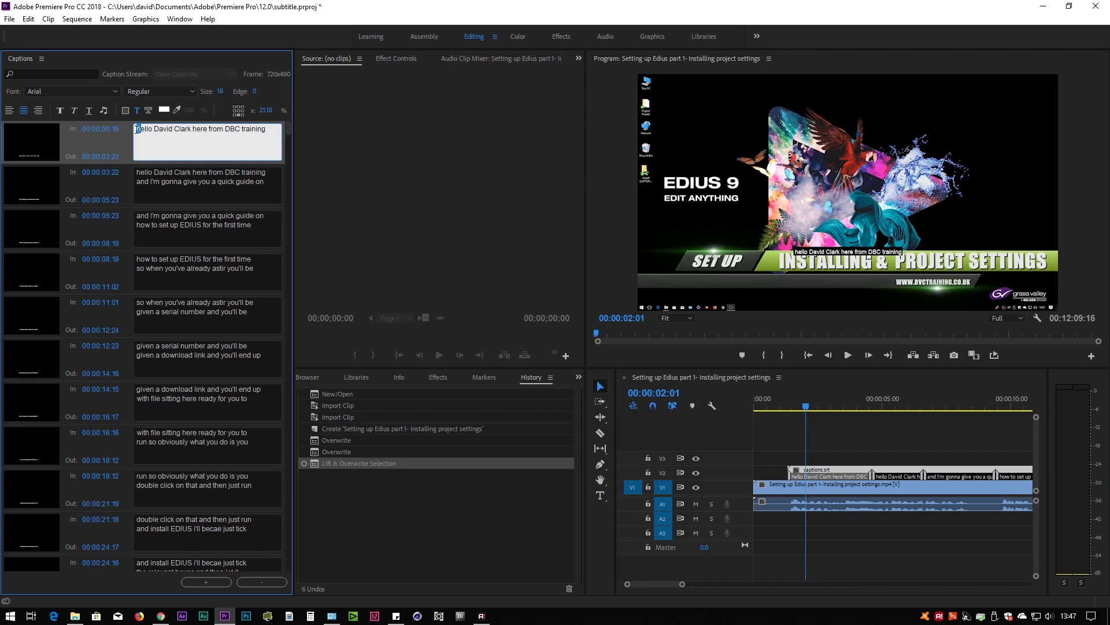
text(H)
key(Right)
text(,)
key(Right)
key(Right)
key(Right)
key(Right)
key(Right)
key(Right)
text(e)
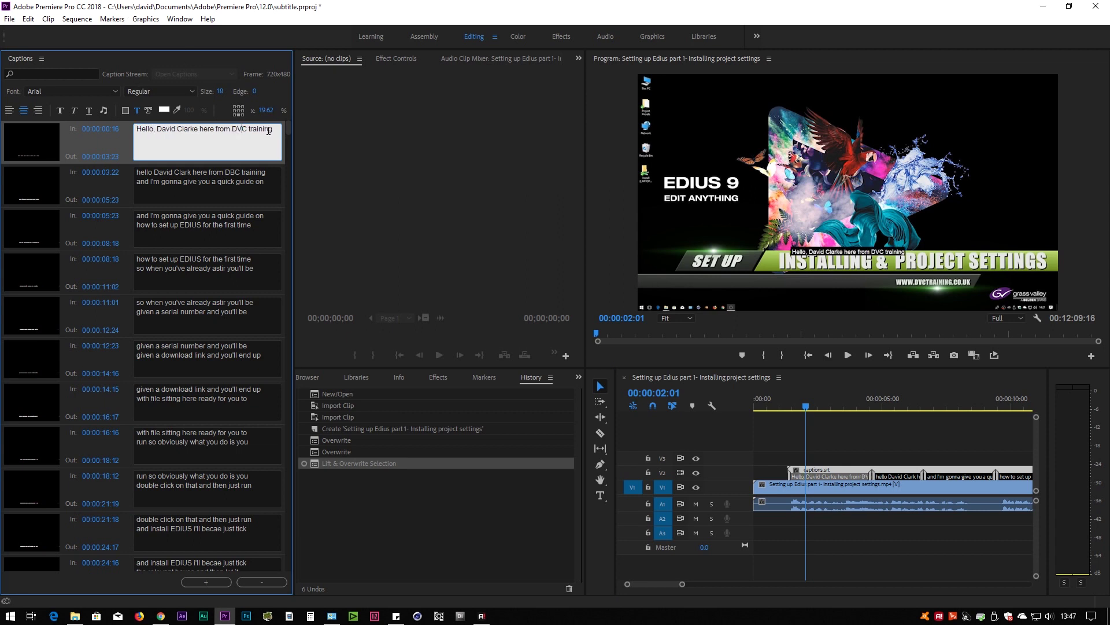
text(..)
click(841, 355)
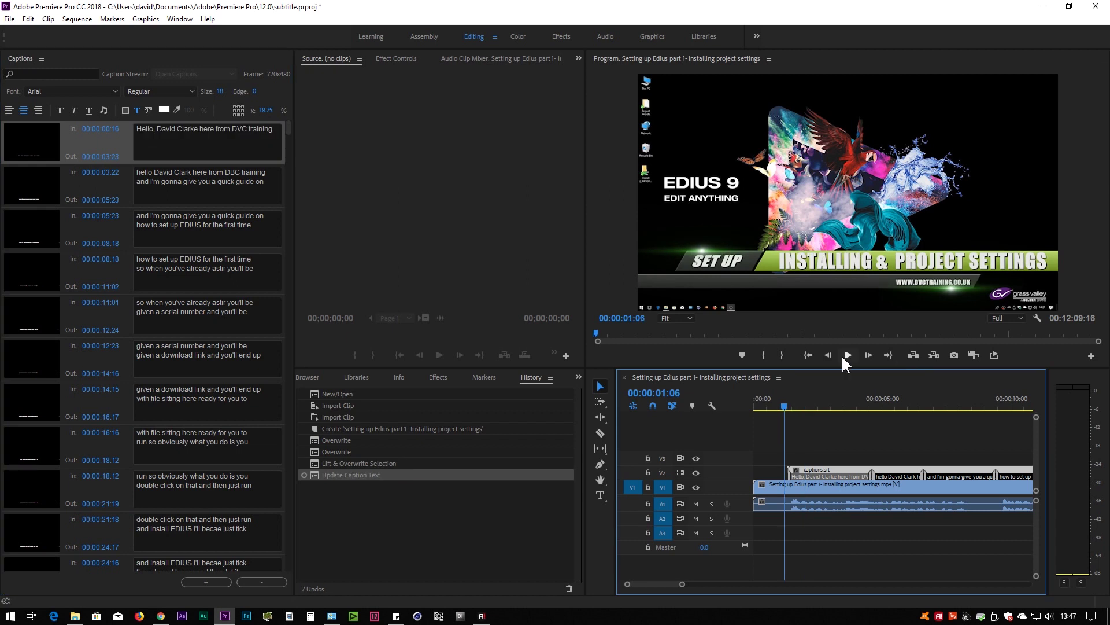
Shorten the first caption's end point and review it in playback.
click(847, 353)
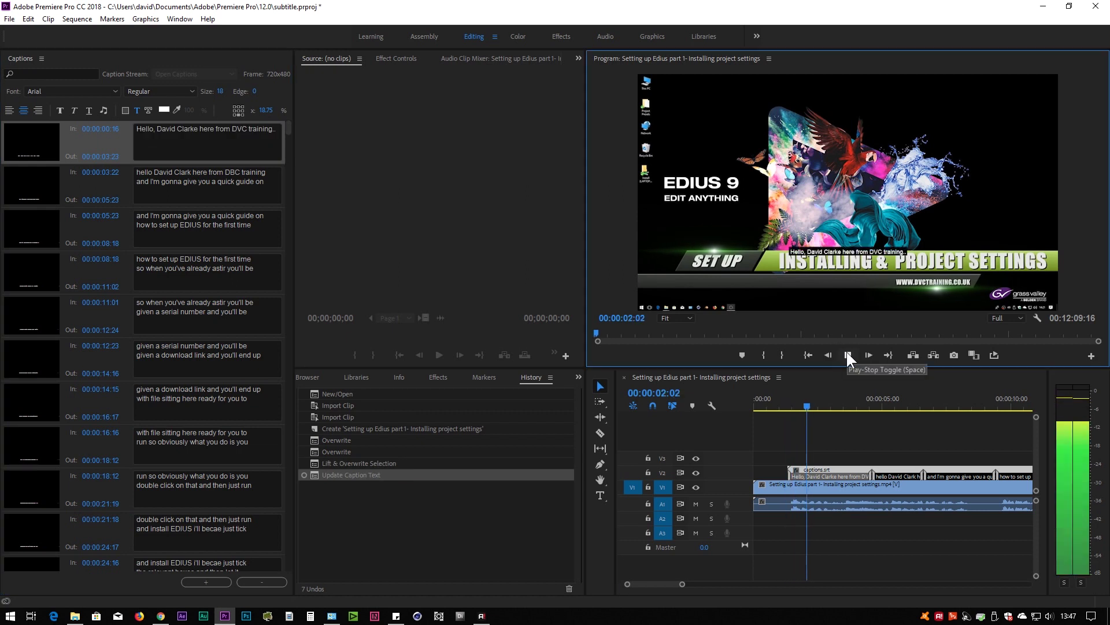
click(847, 352)
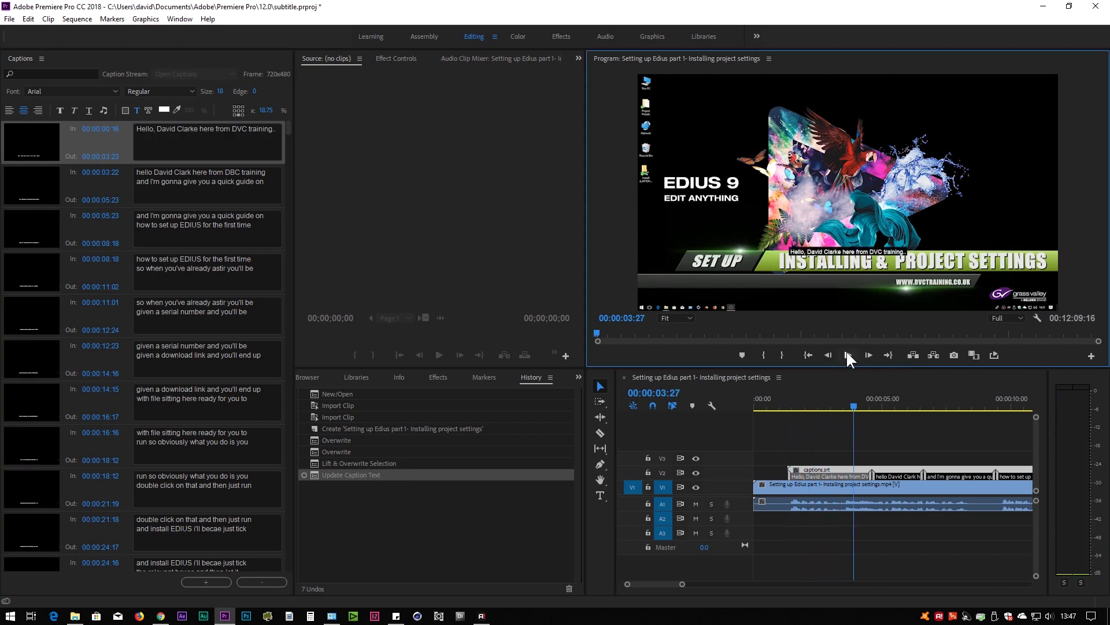
drag(869, 476, 857, 477)
click(848, 354)
click(849, 354)
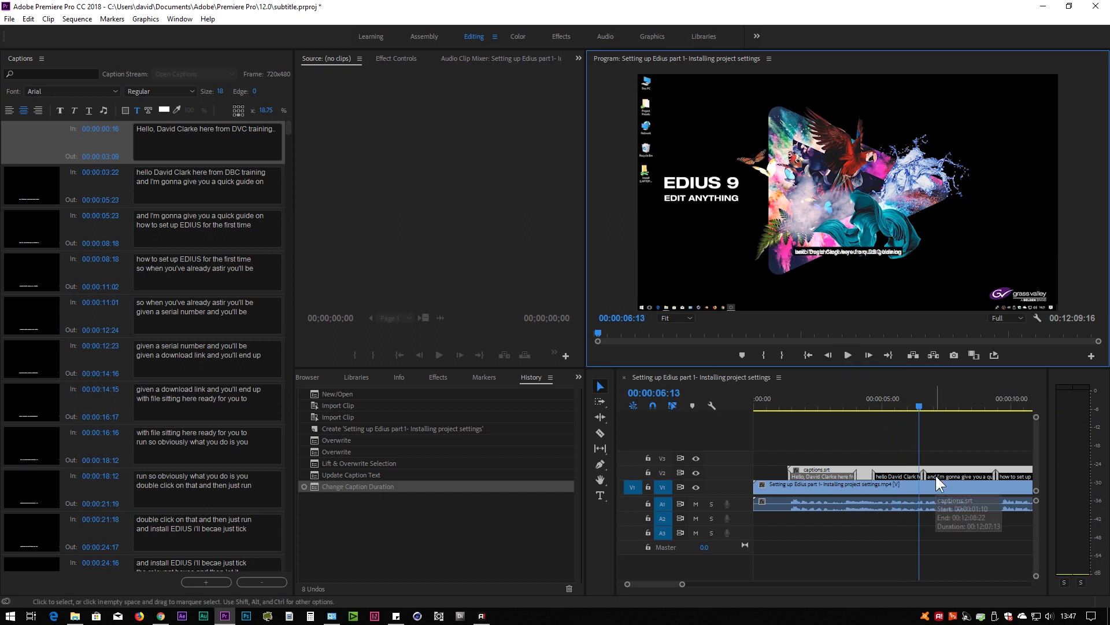
Delete the second caption's repeated line and retime it to 00:00:03:08–00:00:05:04.
click(154, 191)
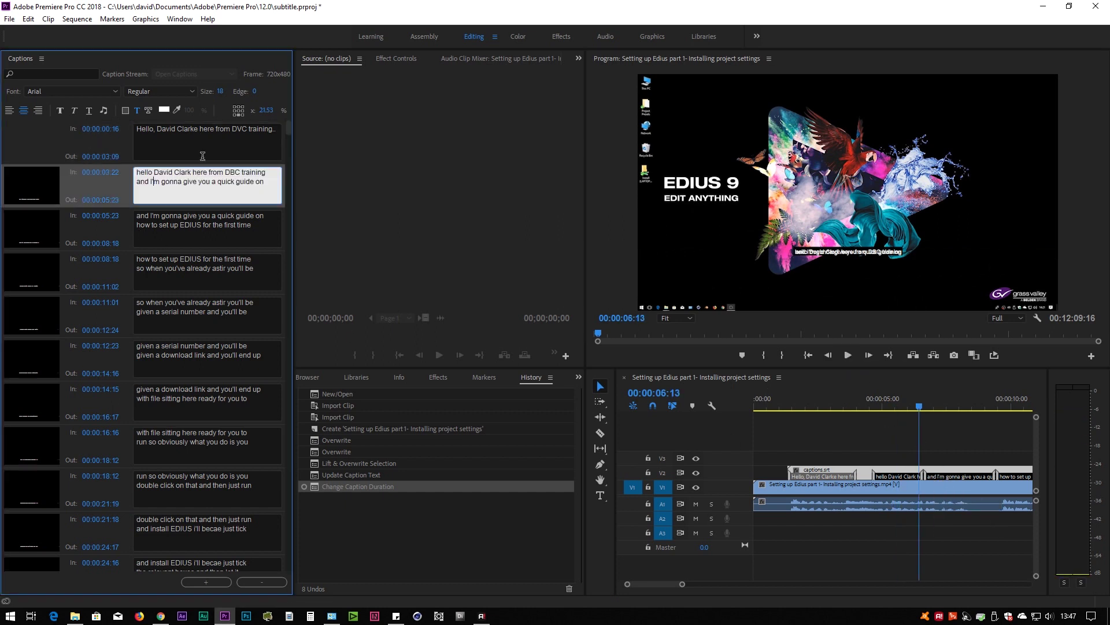
drag(264, 169, 115, 174)
key(Delete)
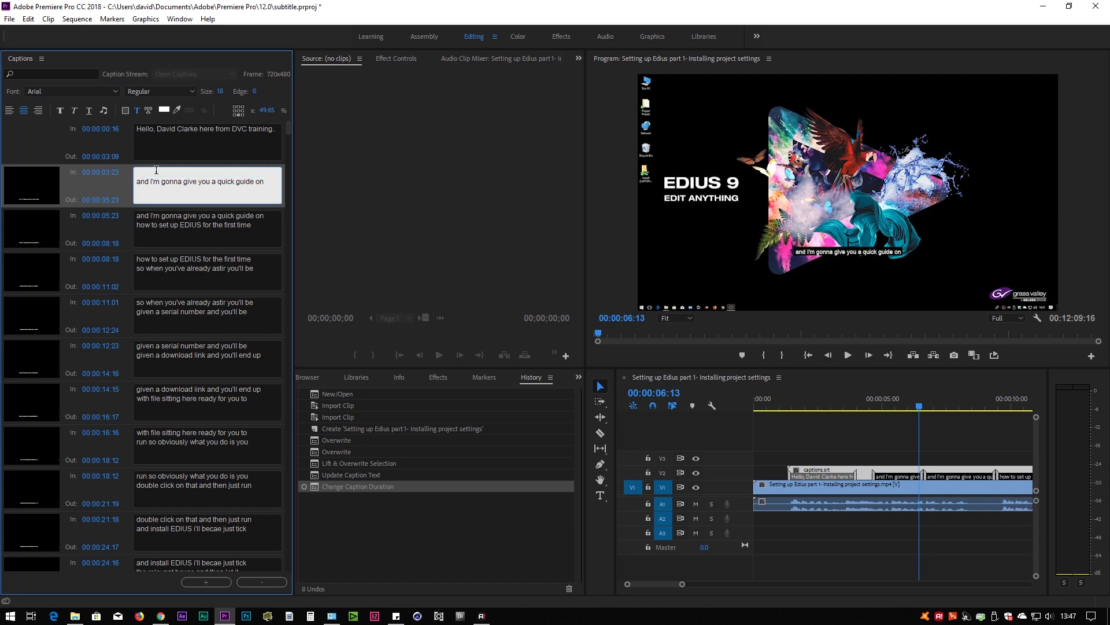
click(875, 475)
drag(873, 475, 858, 475)
click(848, 354)
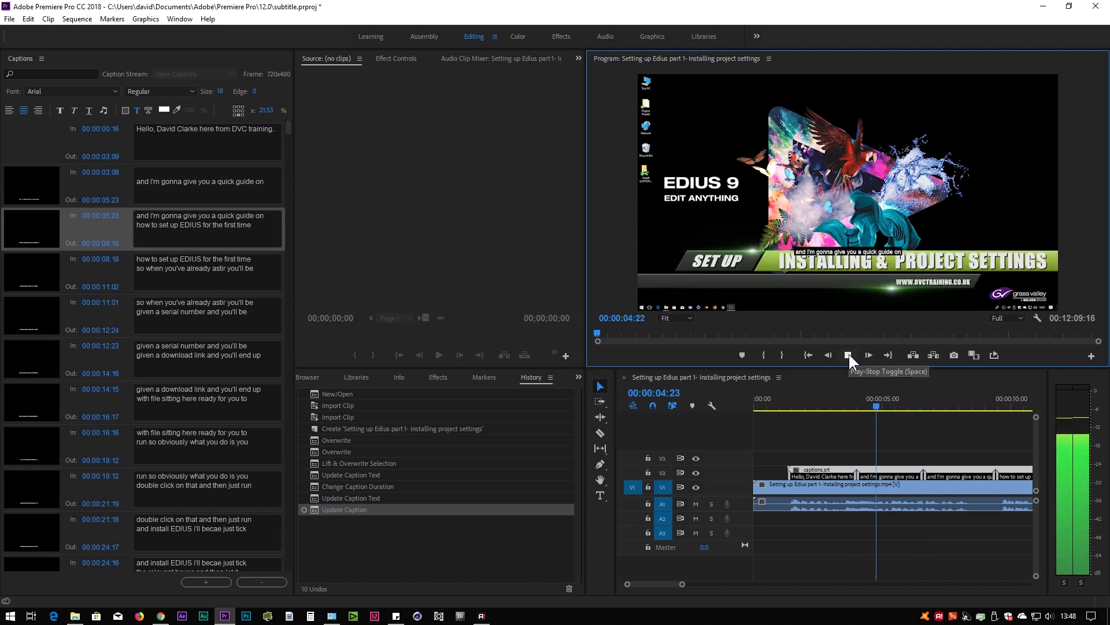
click(849, 354)
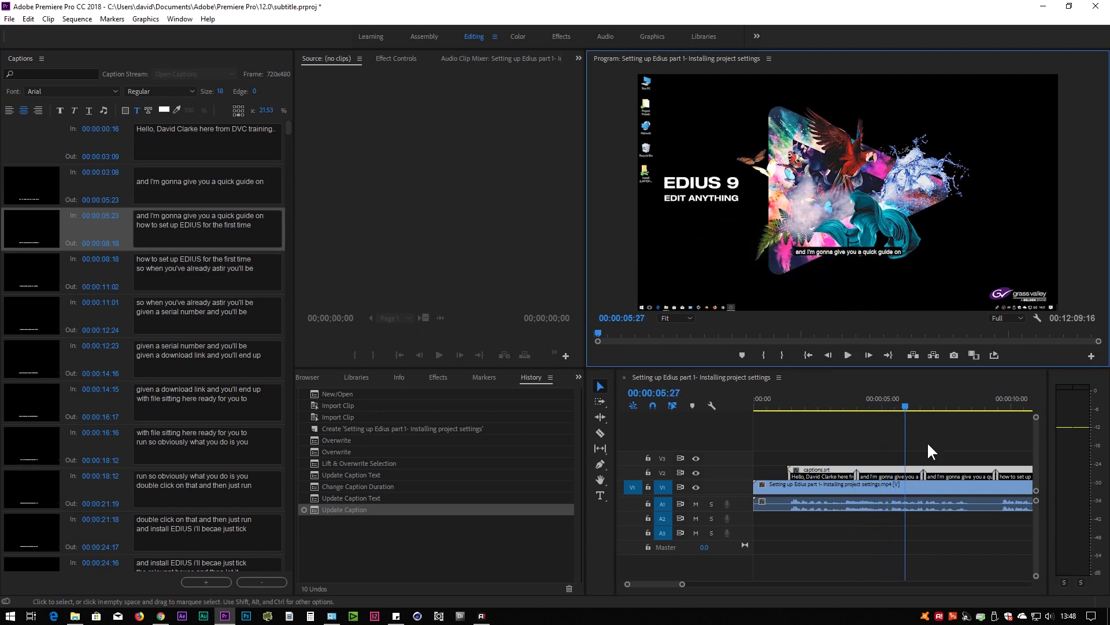
click(918, 474)
drag(920, 475, 904, 476)
click(848, 354)
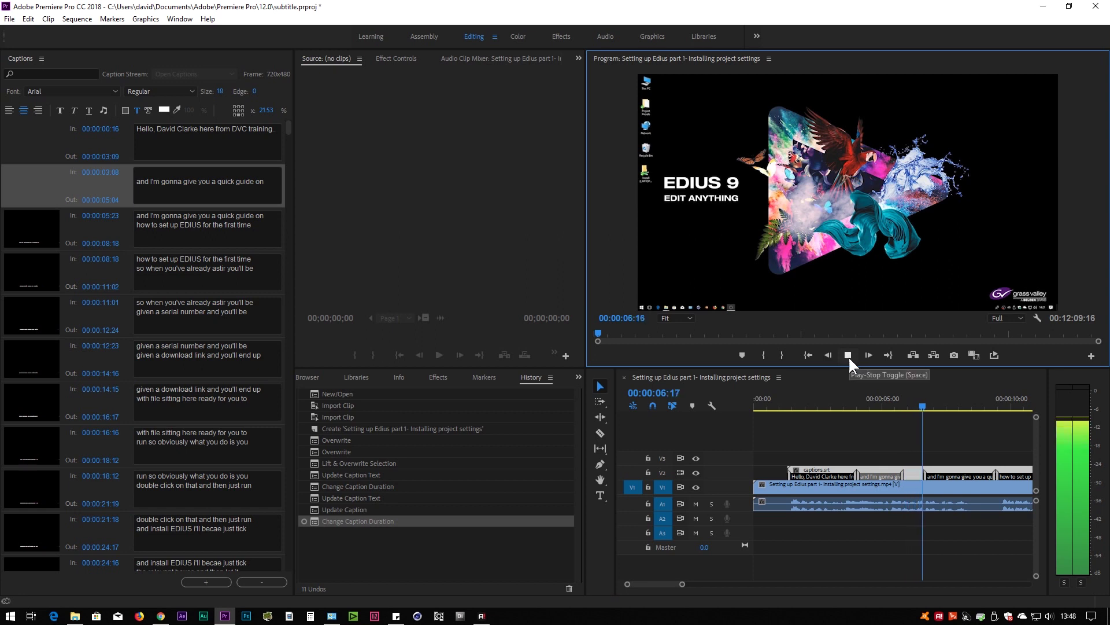
click(848, 354)
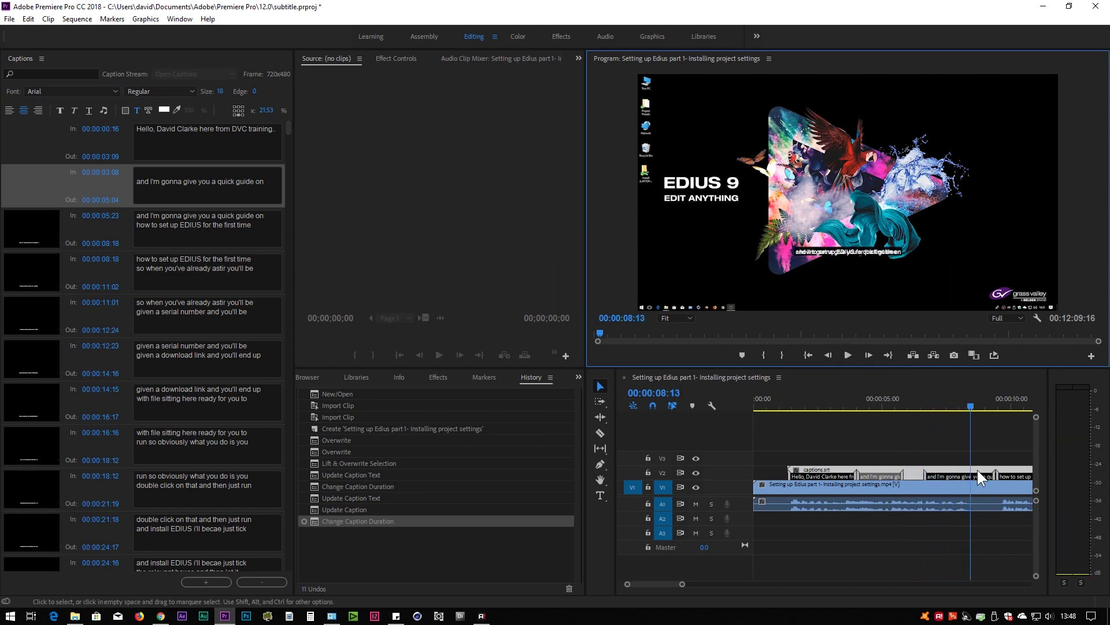
Cut the repeated words from the third caption, join it into one line, and review it.
click(971, 475)
drag(256, 215, 132, 215)
text(..)
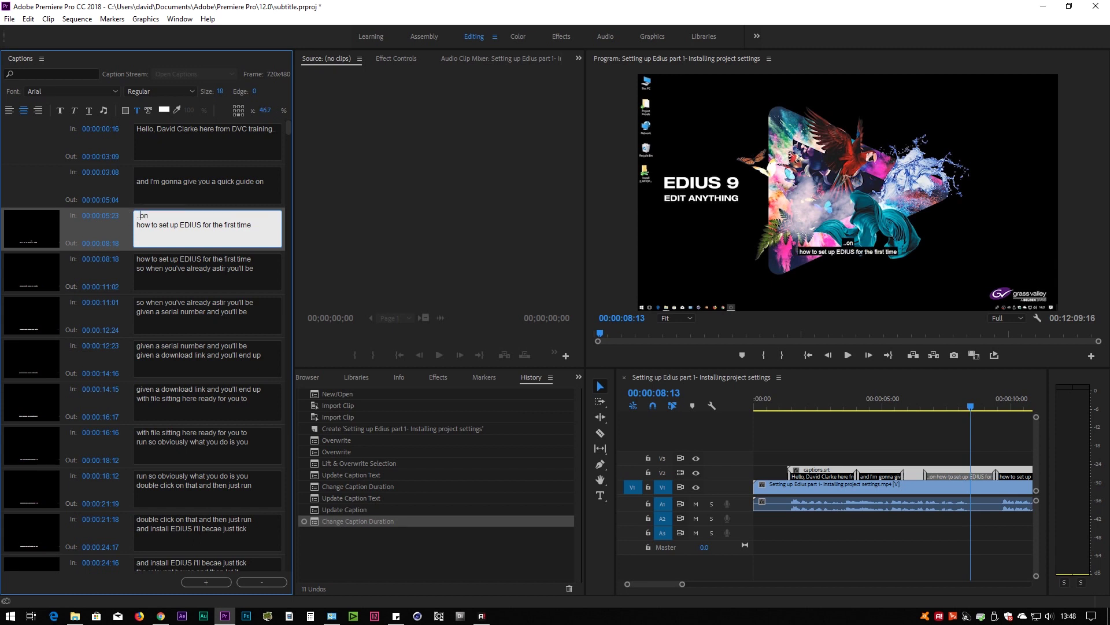
key(Delete)
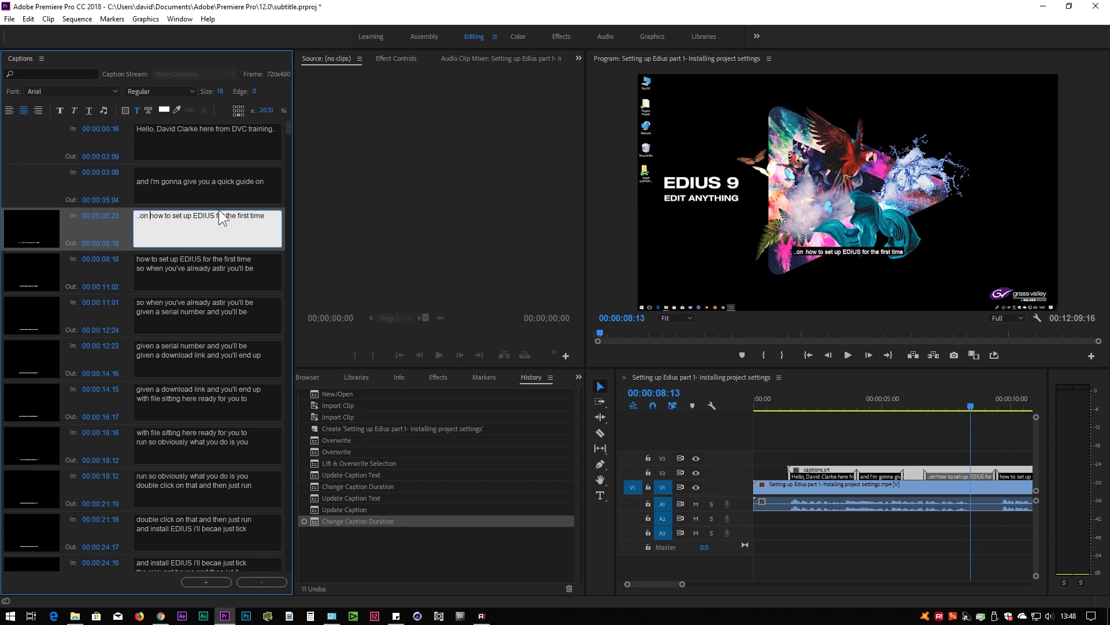
text(.)
click(847, 355)
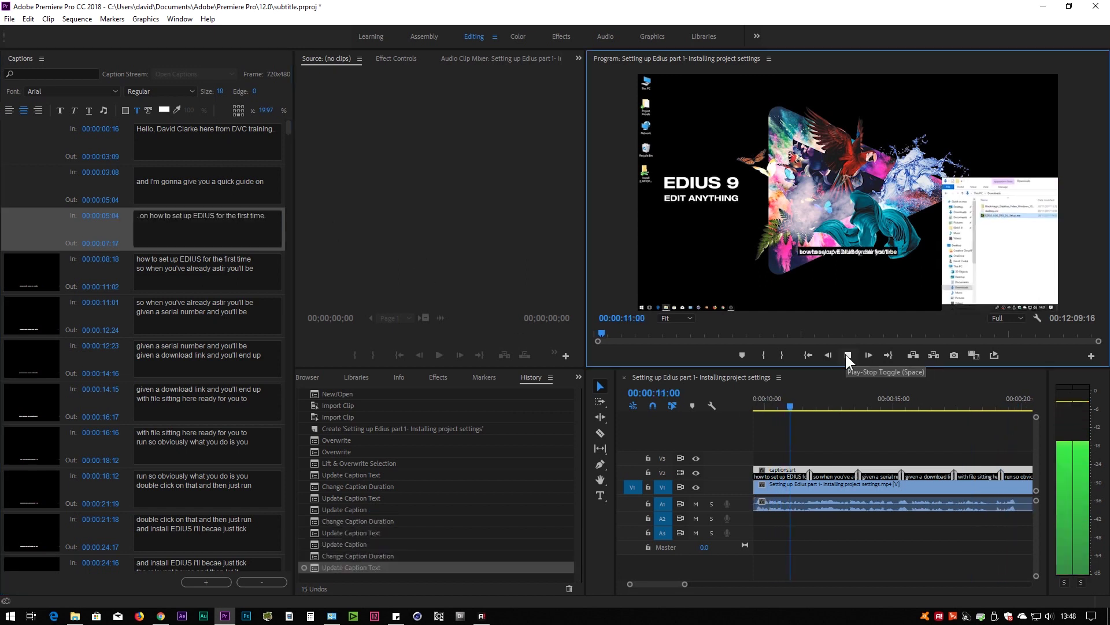
click(848, 355)
Confirm the fourth caption as 'So when you bought EDIUS.', then add and remove an empty caption.
drag(769, 401, 799, 404)
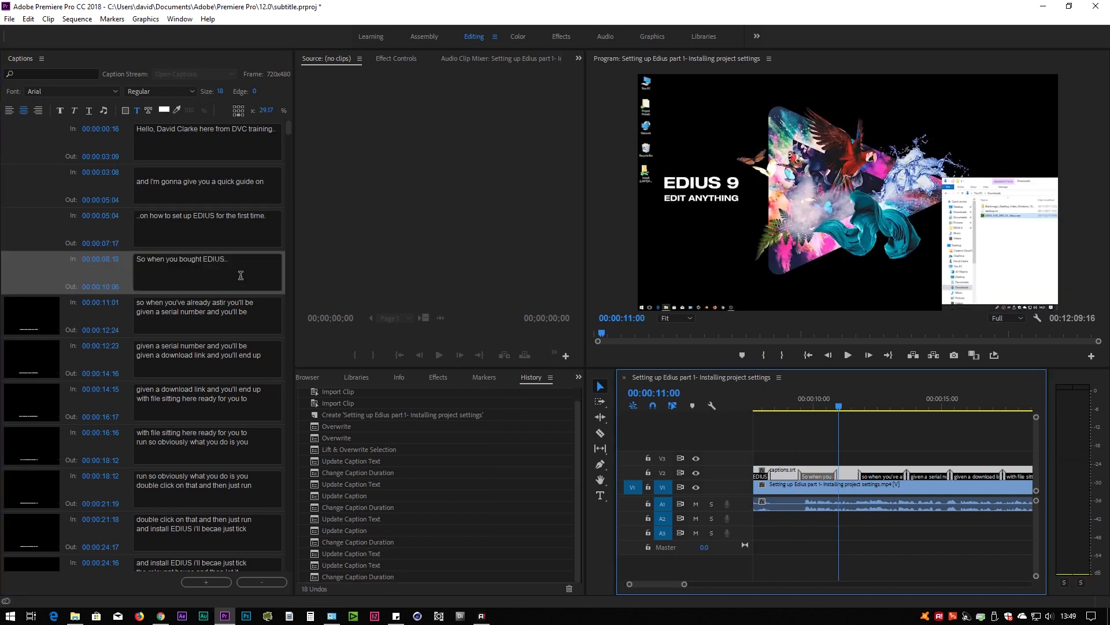
click(242, 270)
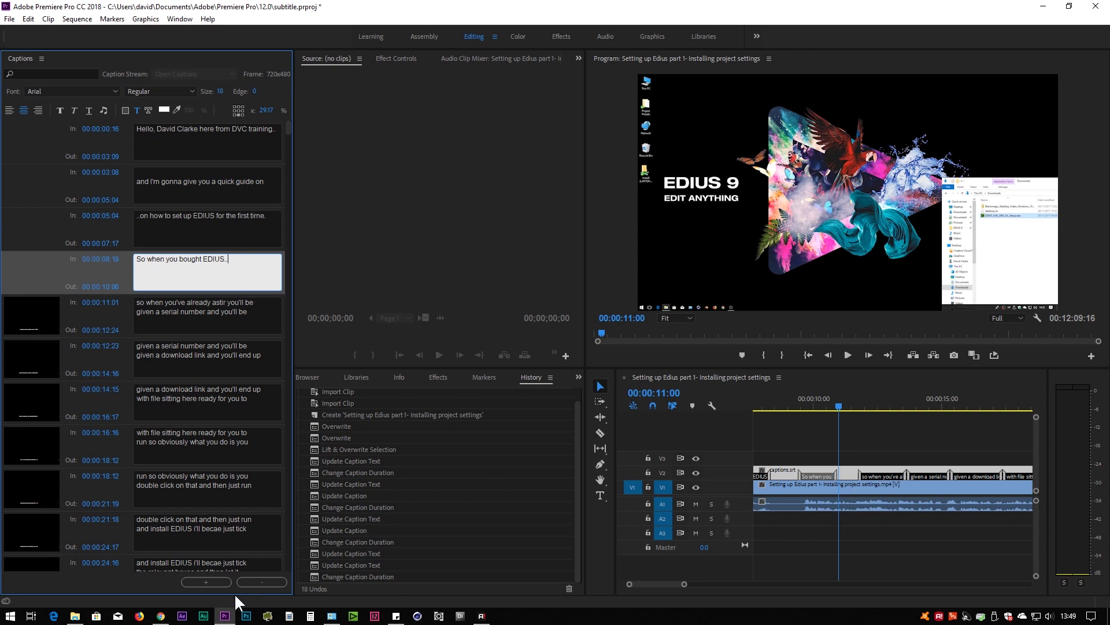
click(204, 581)
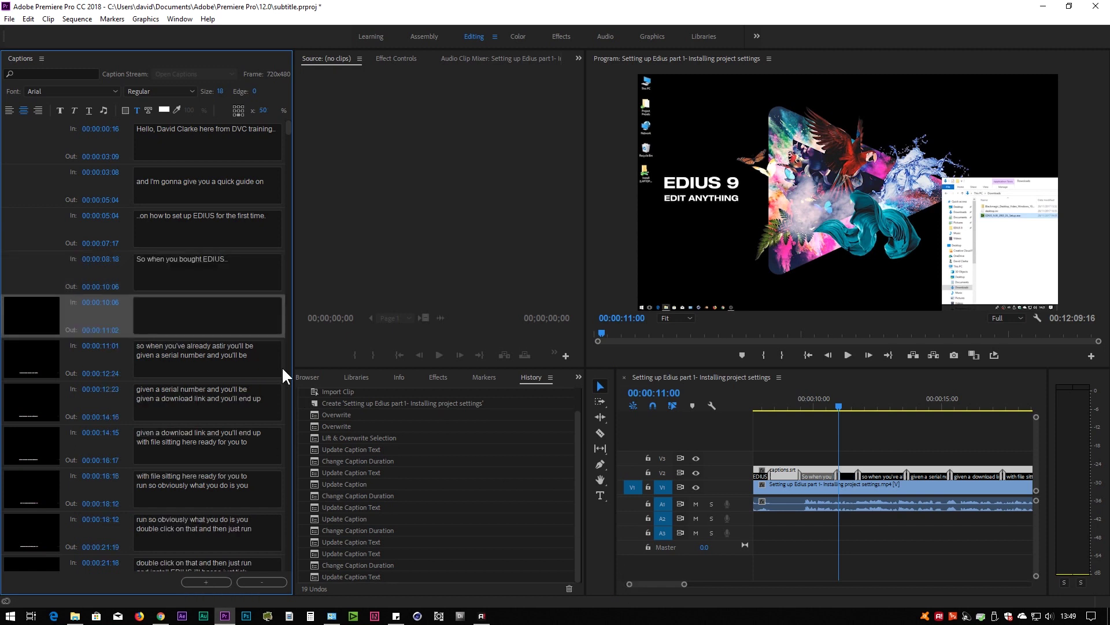
click(269, 581)
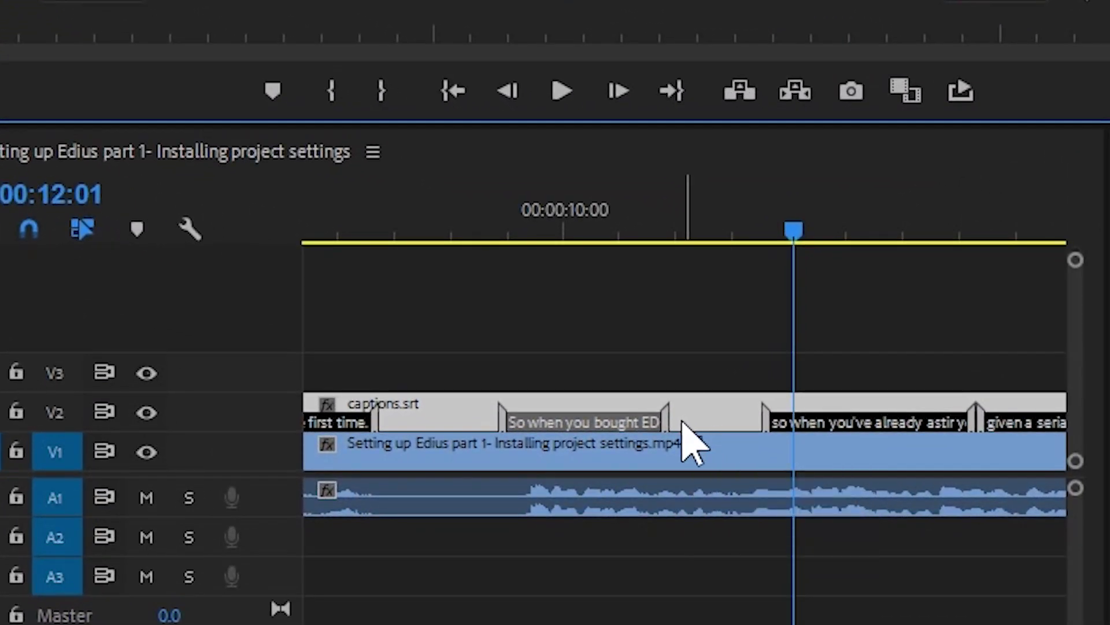
Insert a new 'Bklahhh' caption at 00:00:10:00–00:00:11:02 from the caption track's context menu.
right_click(689, 426)
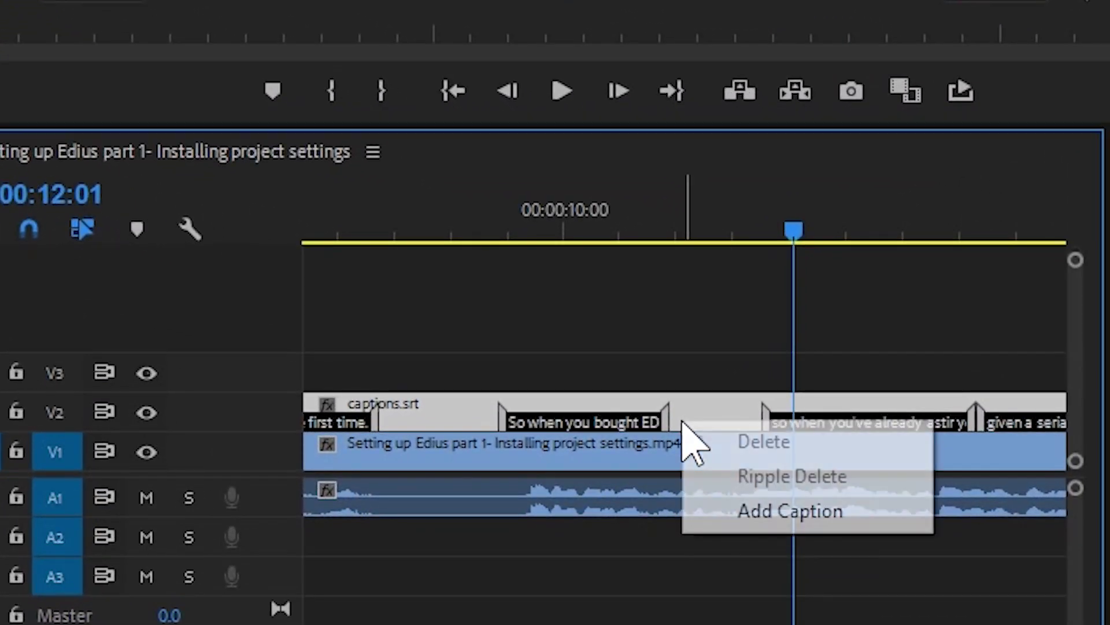
click(778, 511)
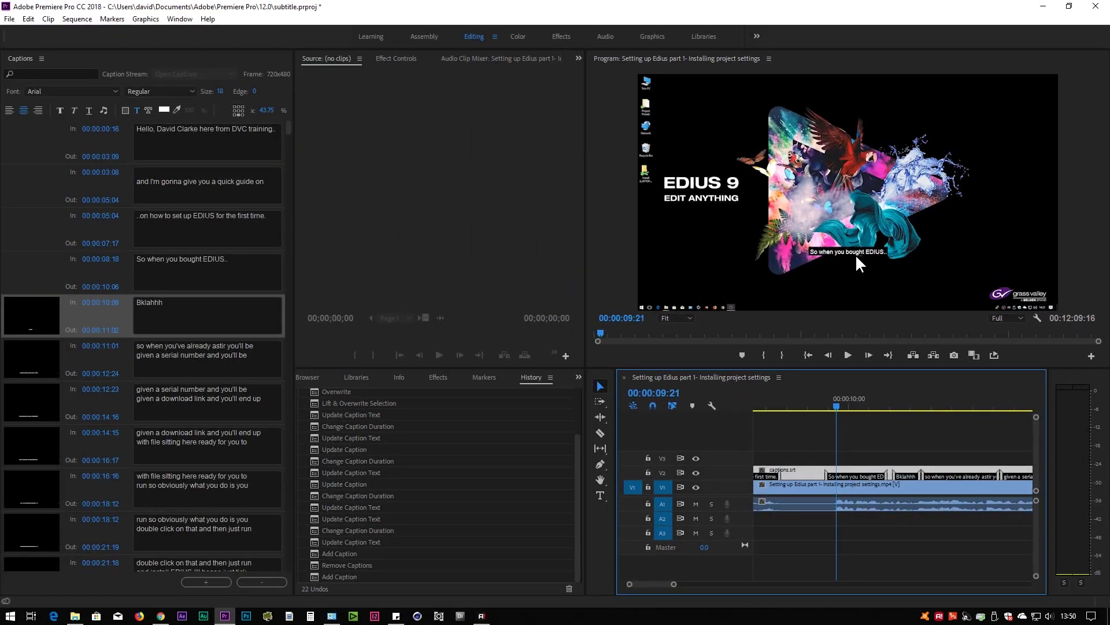
Turn off Closed Captions Display in the Program monitor's settings menu.
click(1037, 317)
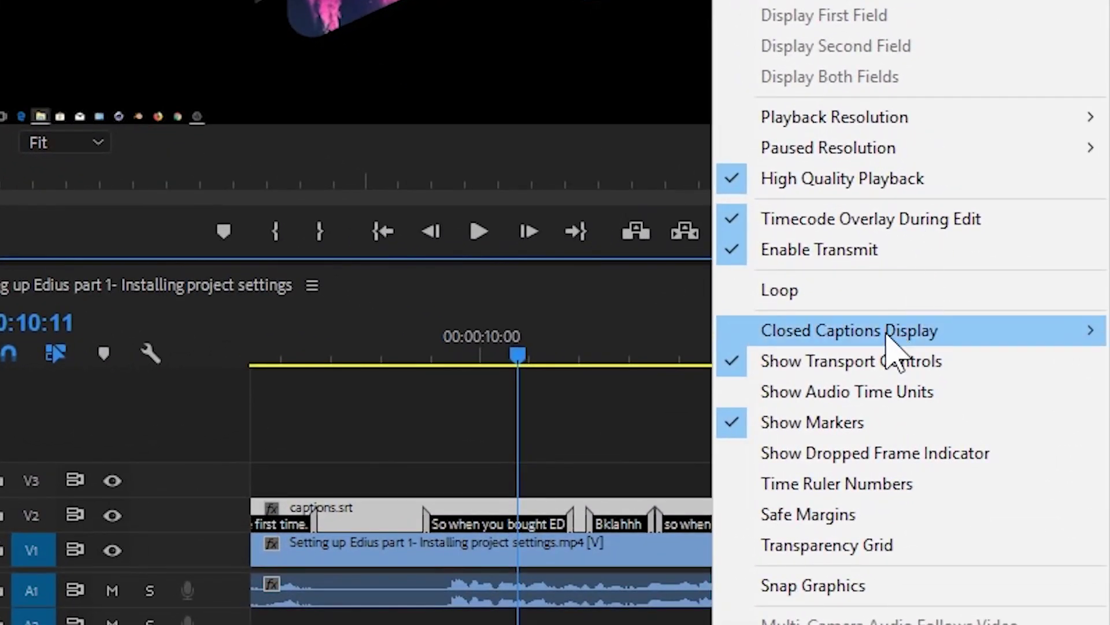
mouse_move(911, 345)
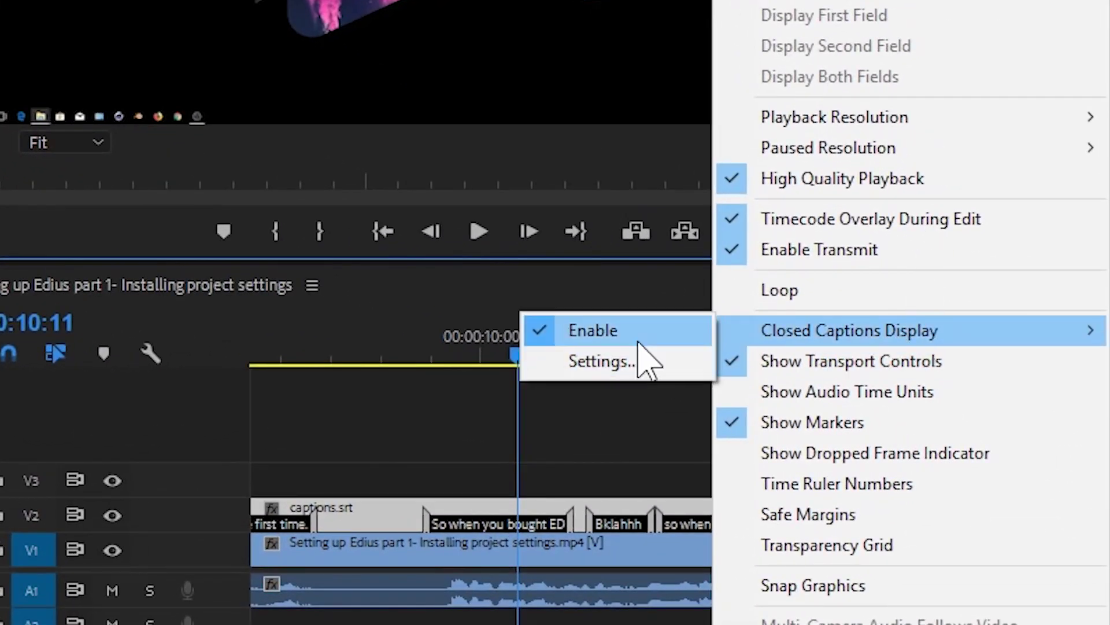
click(543, 339)
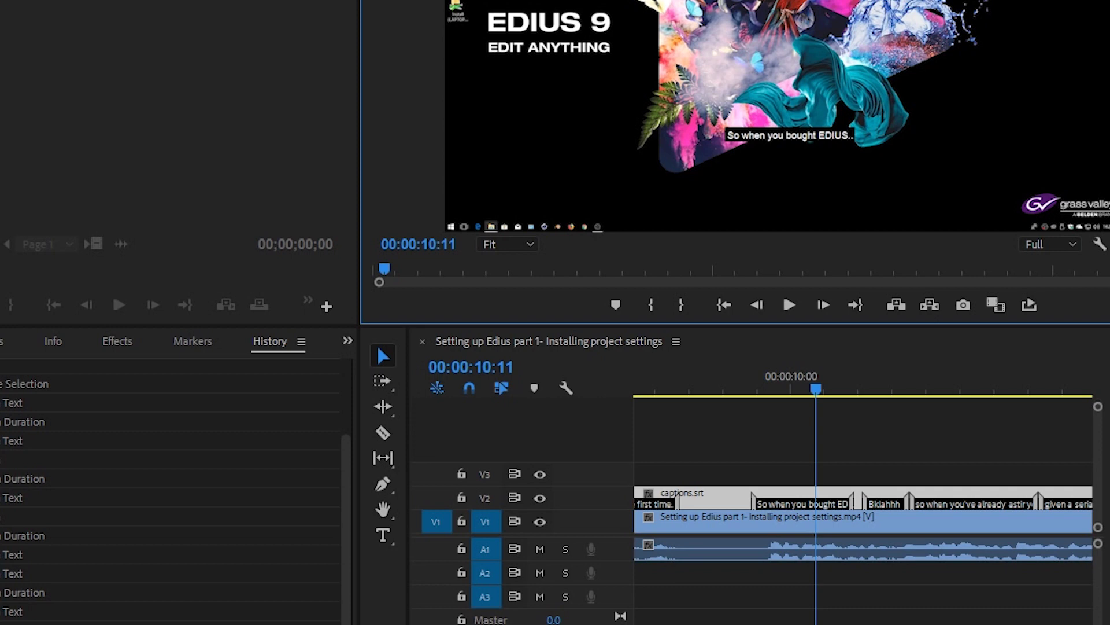
Scrub back to 00:00:02:16 and switch the V2 captions track's output off and on again.
scroll(761, 427, up, 5)
click(755, 384)
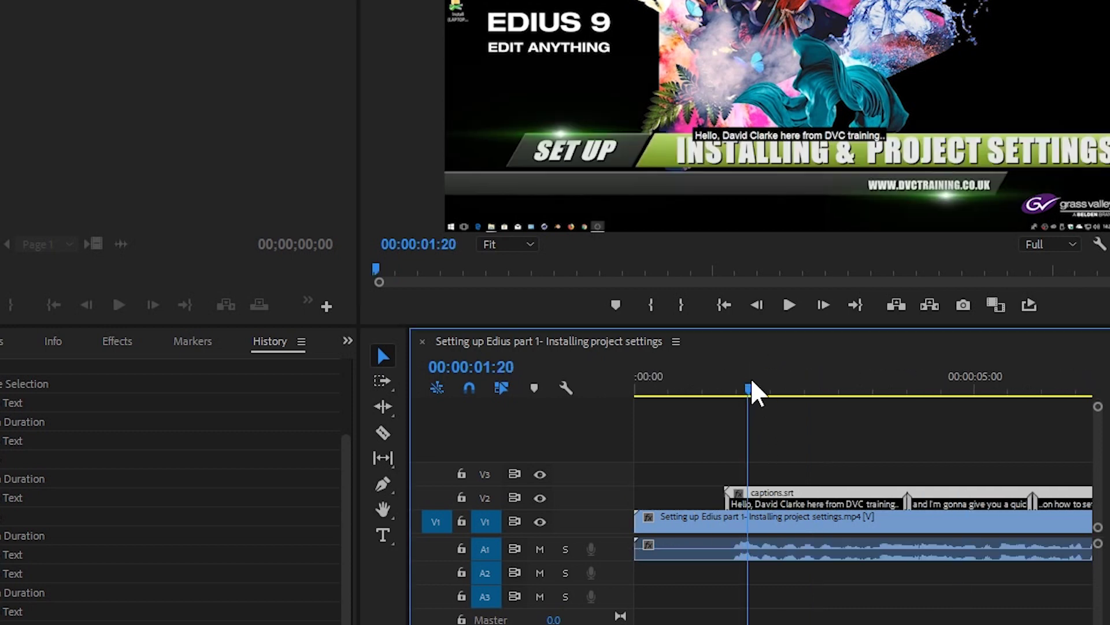
drag(756, 385, 809, 384)
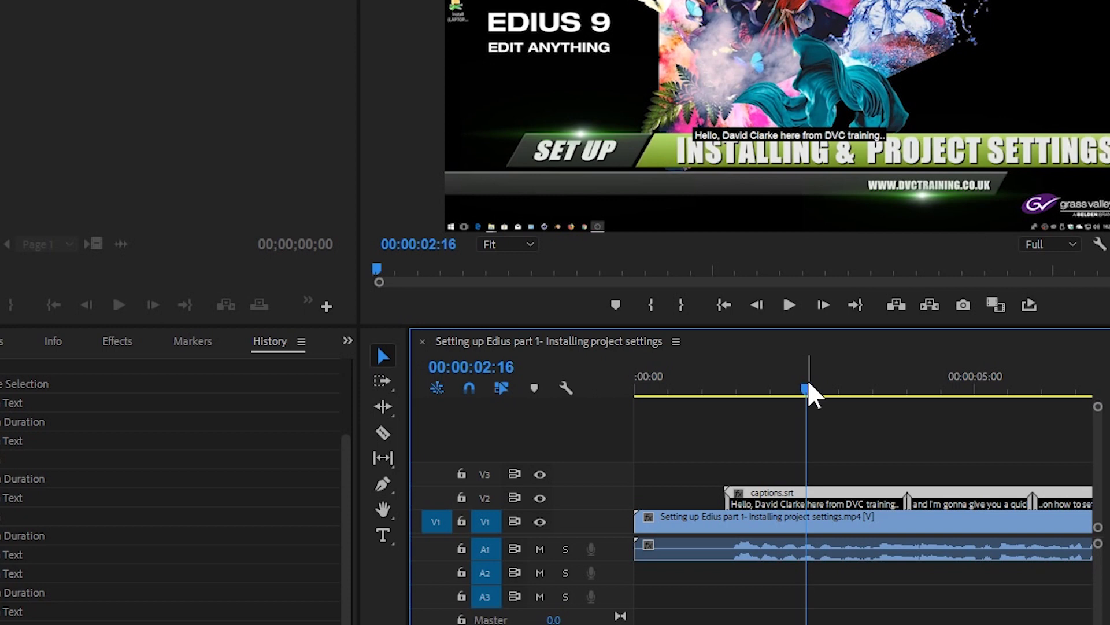
click(540, 498)
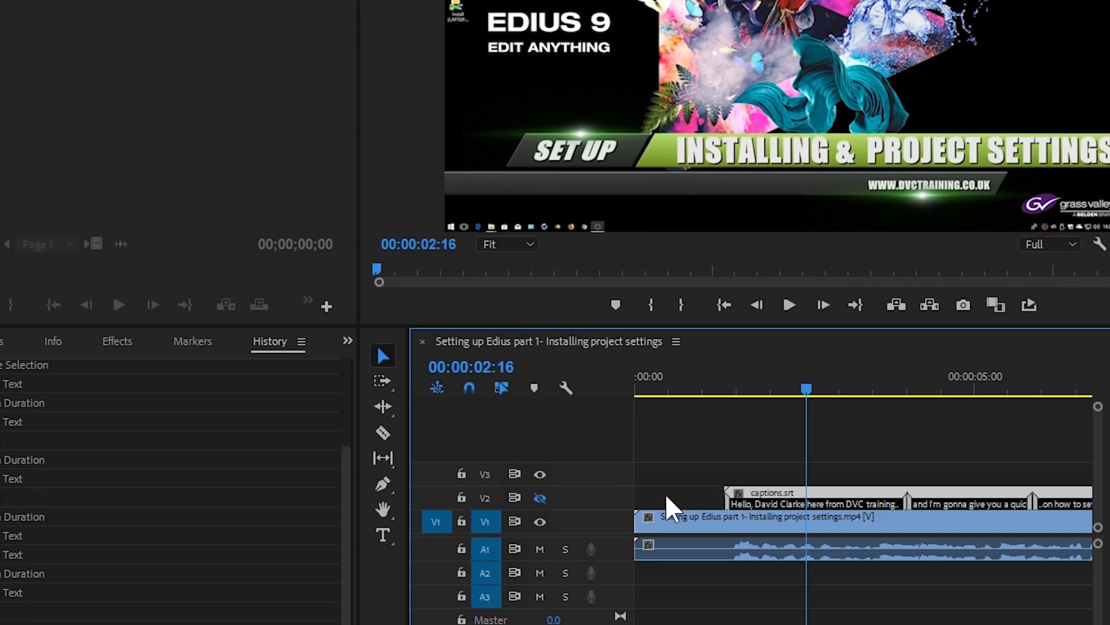
click(539, 497)
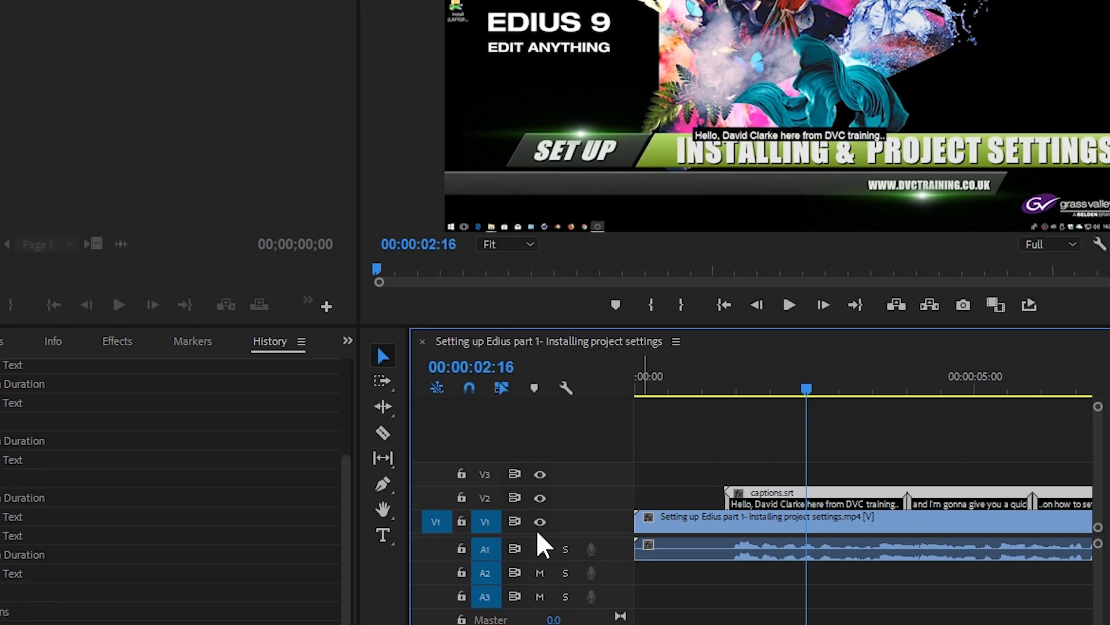
click(542, 498)
click(542, 498)
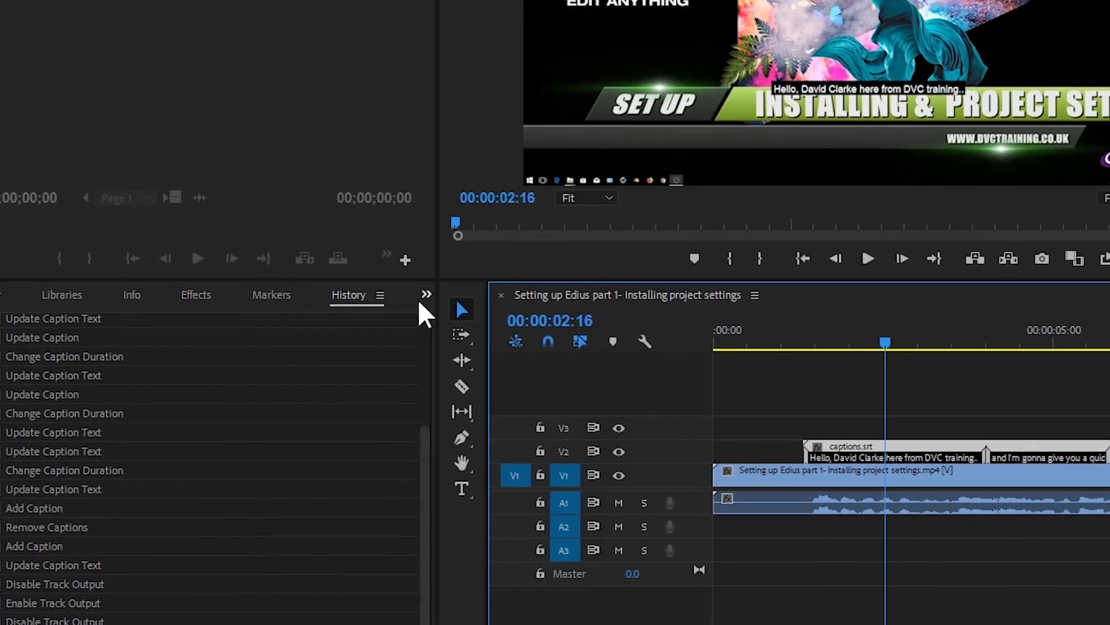
Create a CEA-708 captions item with Service 1 at 30.00 fps in the Project panel.
click(347, 340)
click(469, 298)
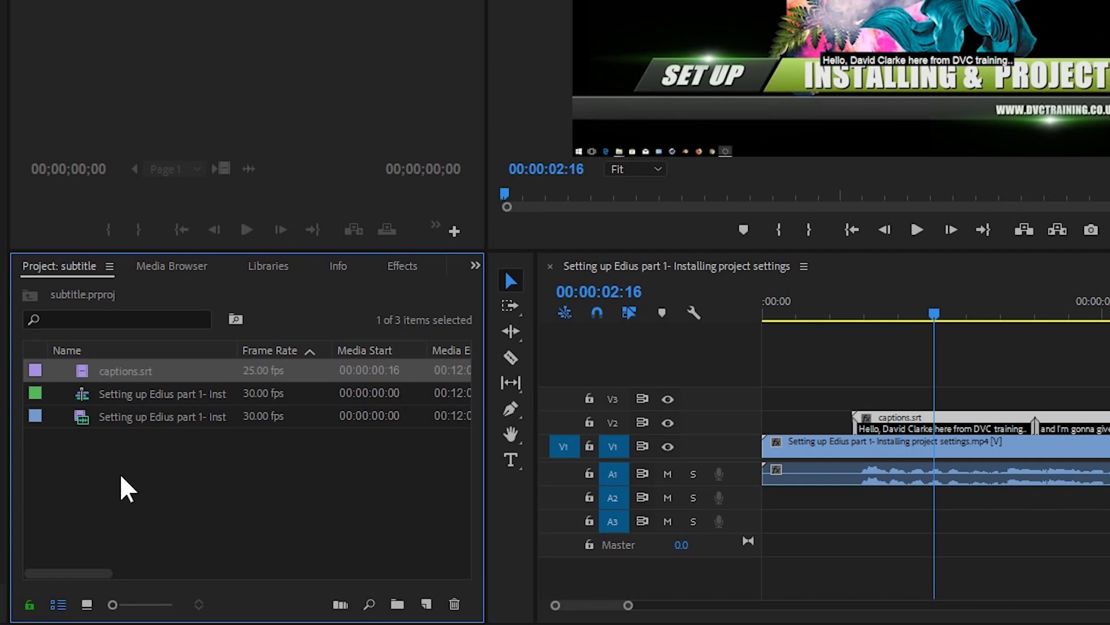
click(426, 604)
click(444, 497)
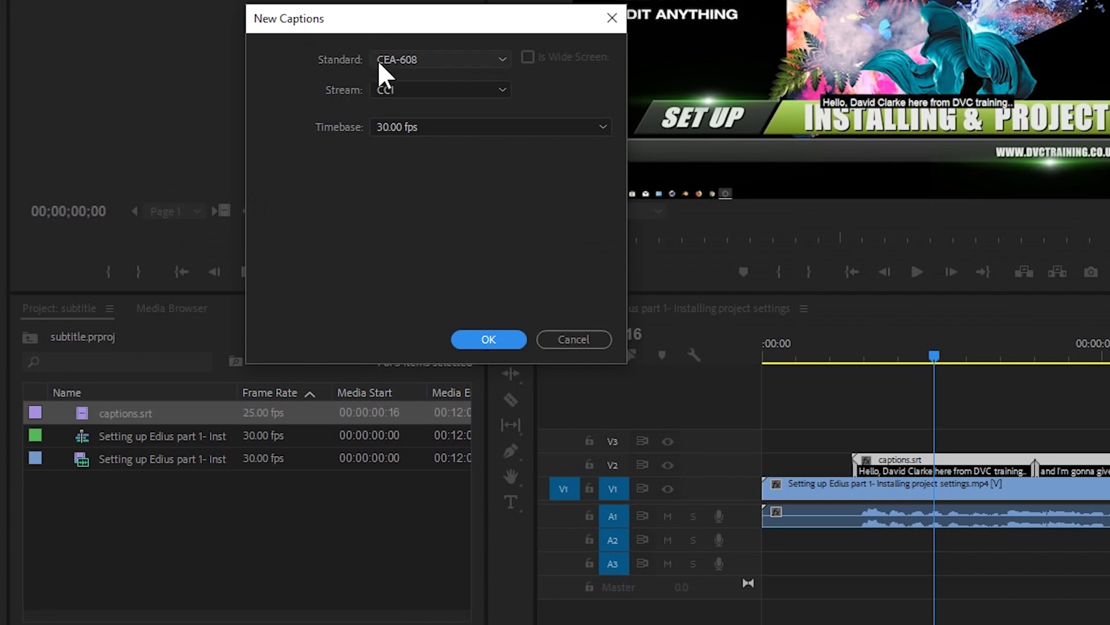
click(489, 60)
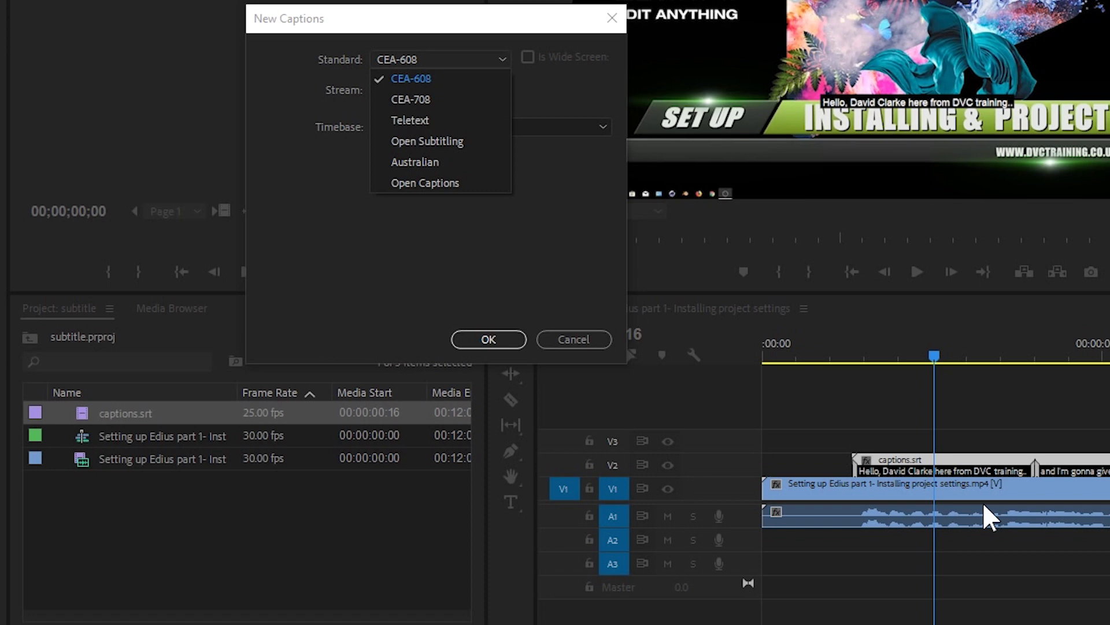
click(418, 99)
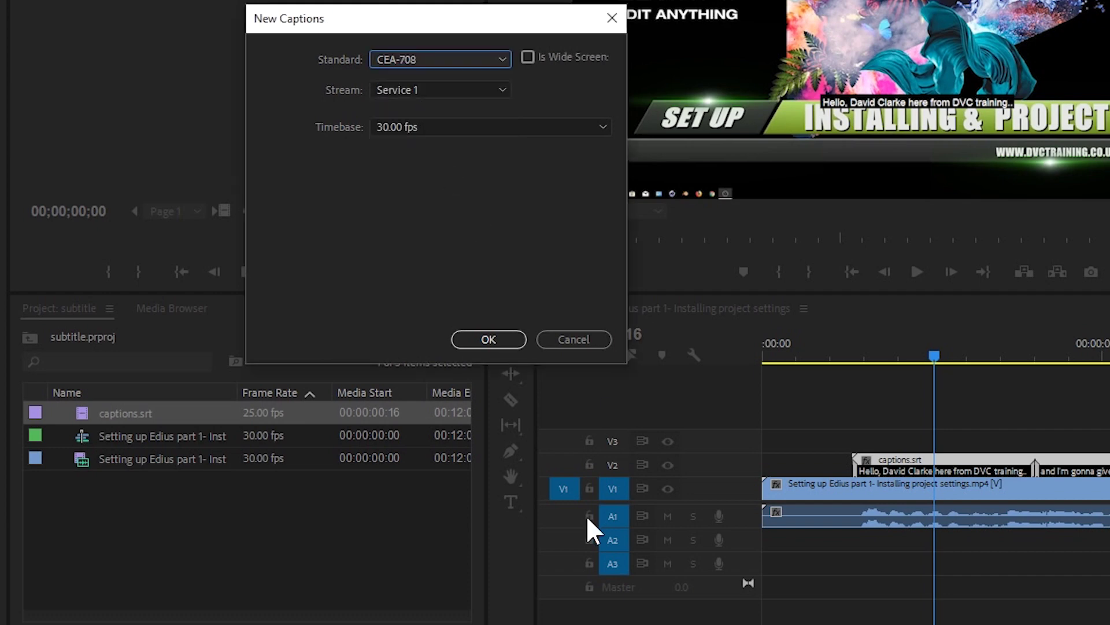
click(501, 340)
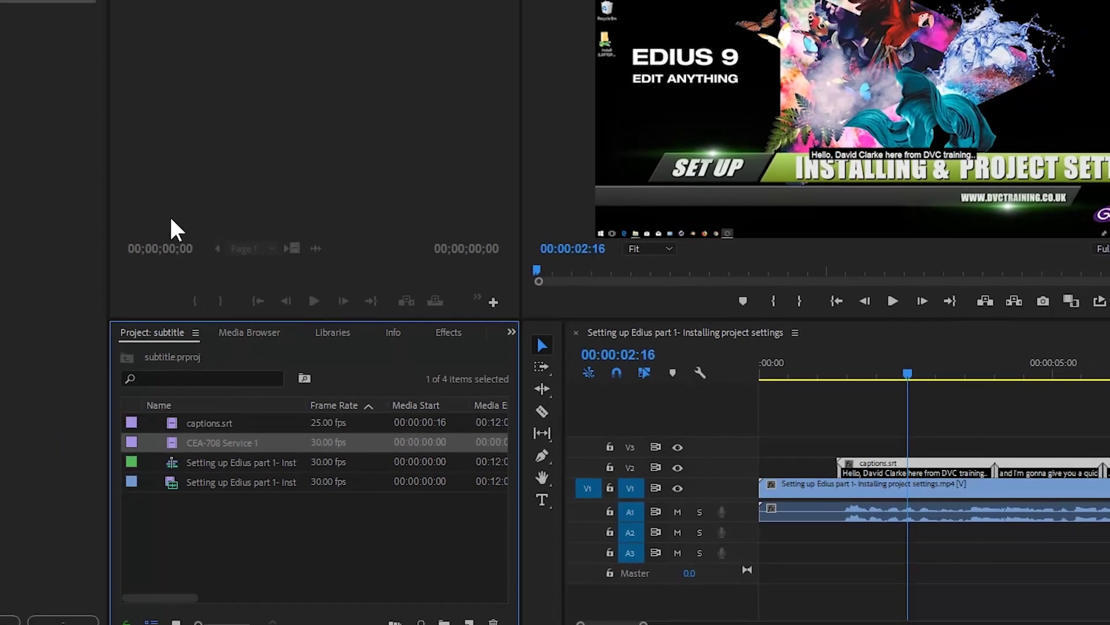
Put the CEA-708 Service 1 captions on V3, lengthen the clip, and go to 00:00:02:06.
drag(223, 442, 836, 447)
double_click(879, 445)
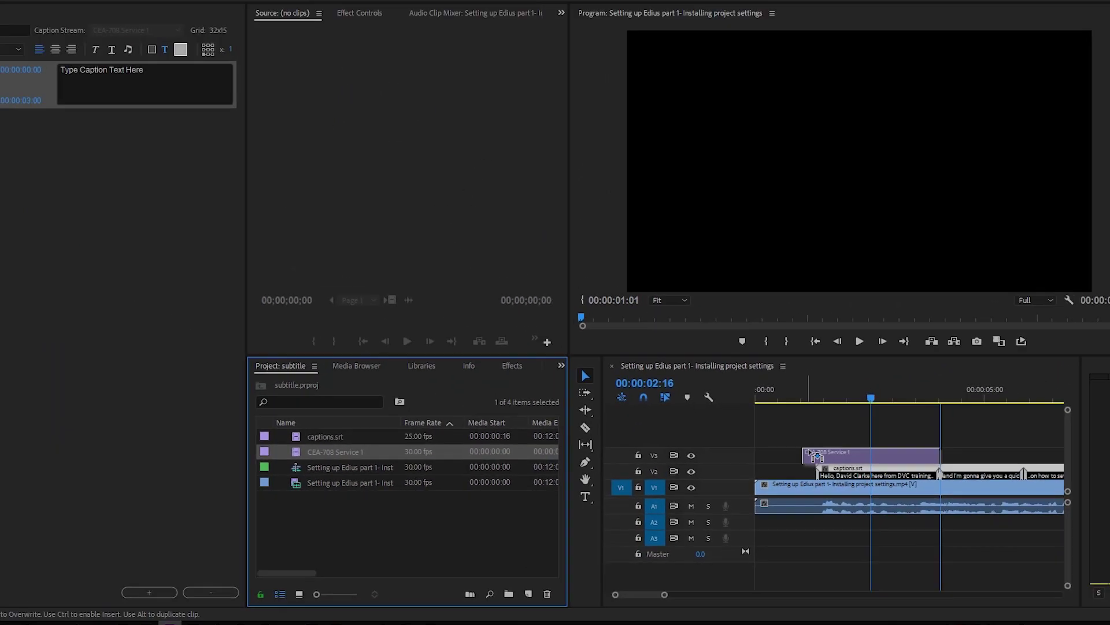
double_click(956, 480)
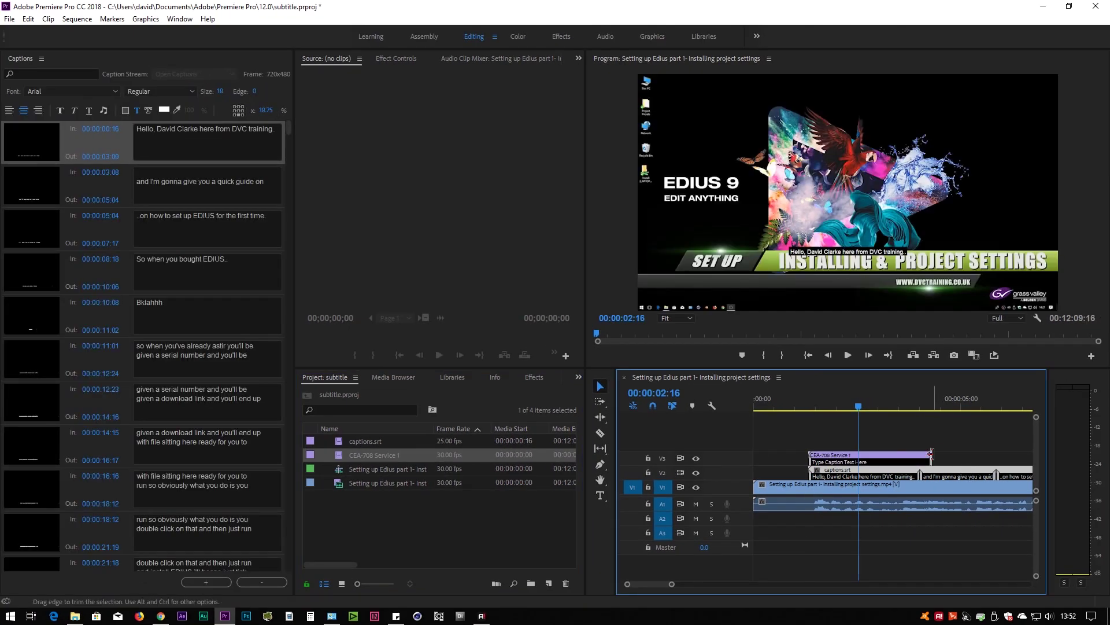
drag(932, 456, 1029, 457)
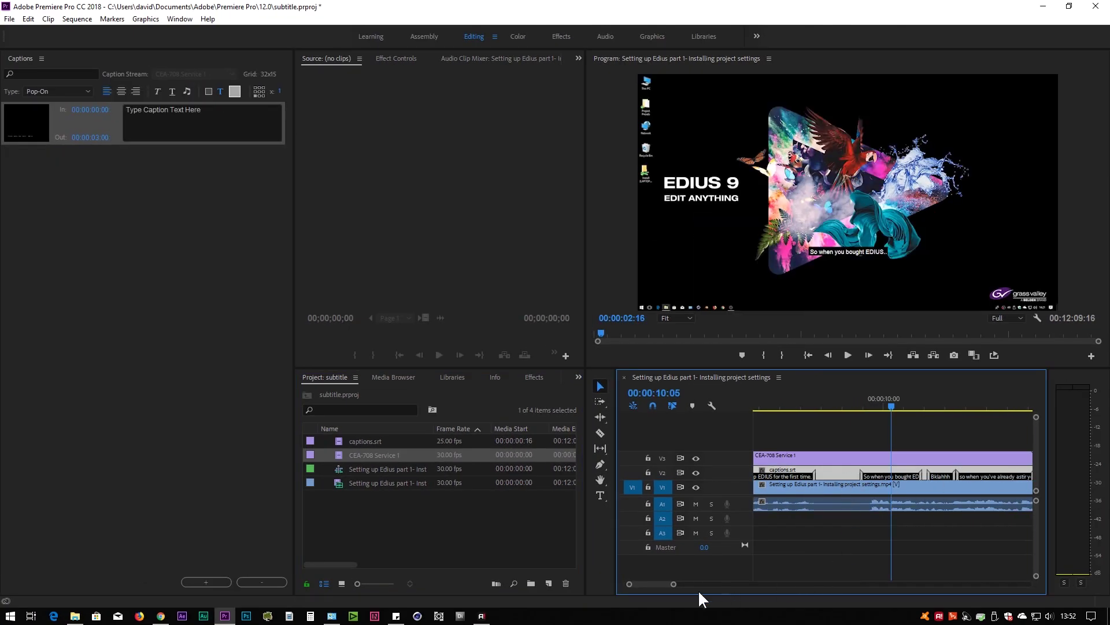
drag(674, 584, 696, 585)
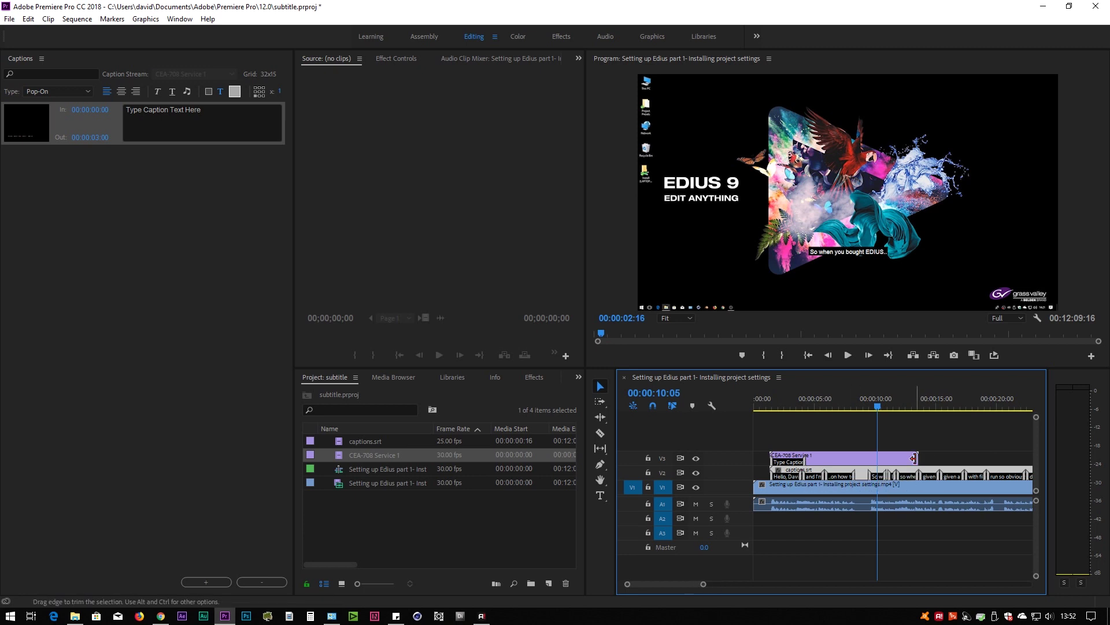
click(803, 471)
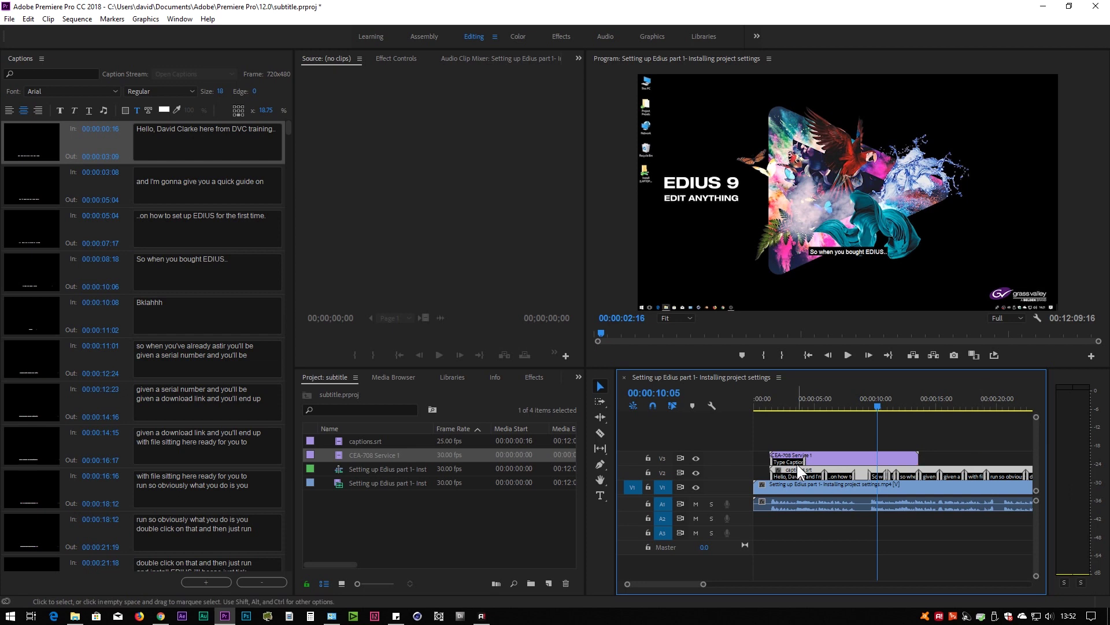
click(814, 459)
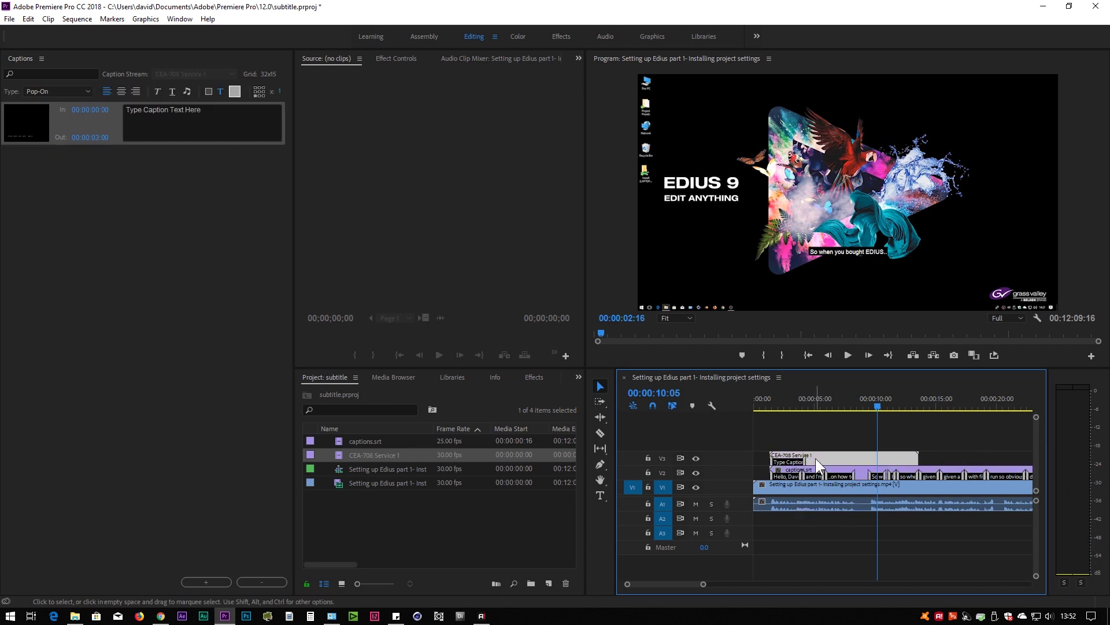
click(781, 408)
Replace the CEA-708 placeholder caption text with a self-introduction greeting.
drag(207, 120, 124, 103)
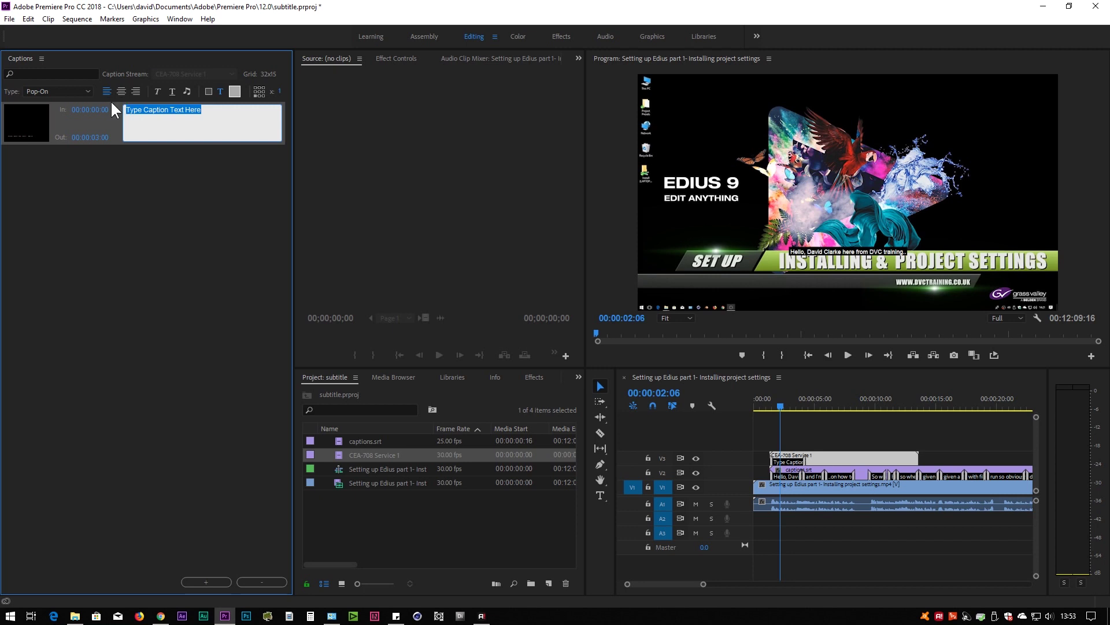
text(Hello I am David)
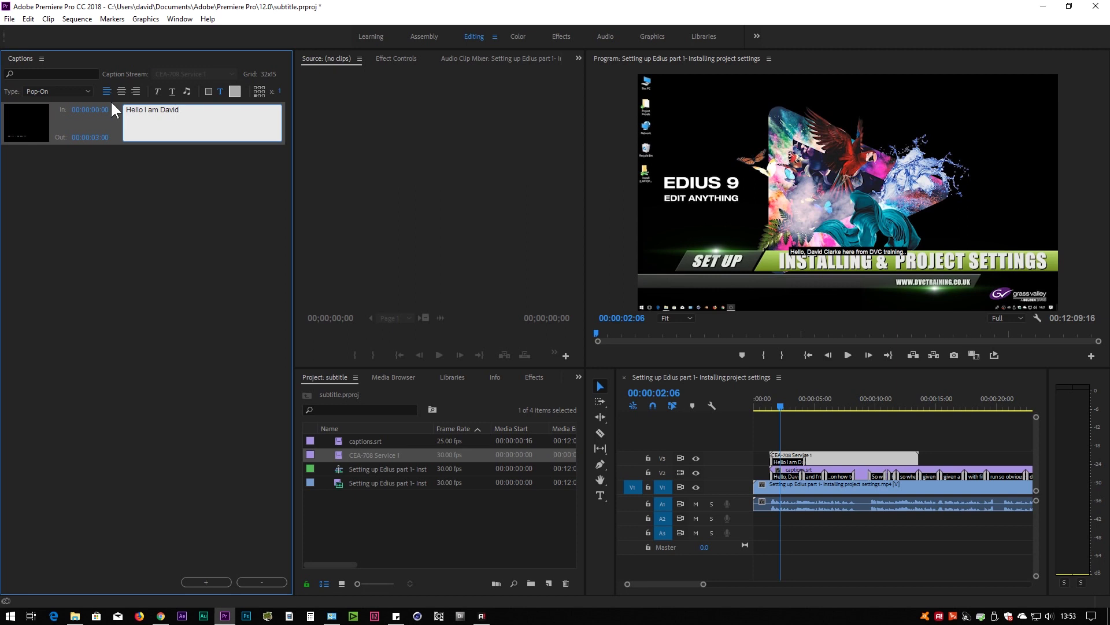
click(821, 401)
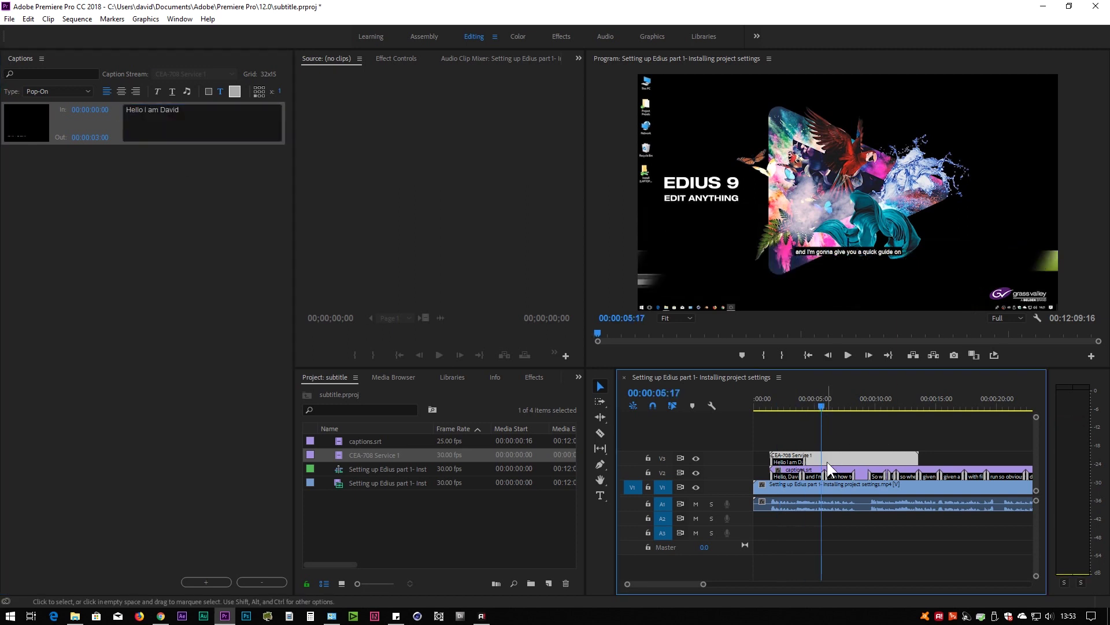
Add a second caption reading 'the next one' and hide the captions.srt track.
click(207, 582)
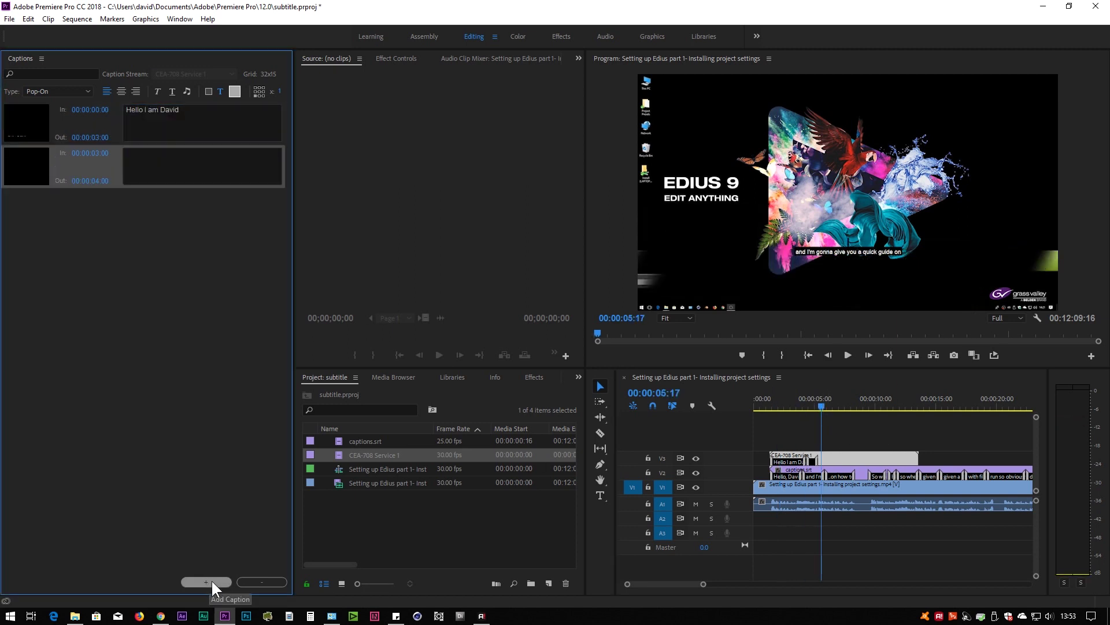
click(148, 162)
text(the next one)
click(786, 401)
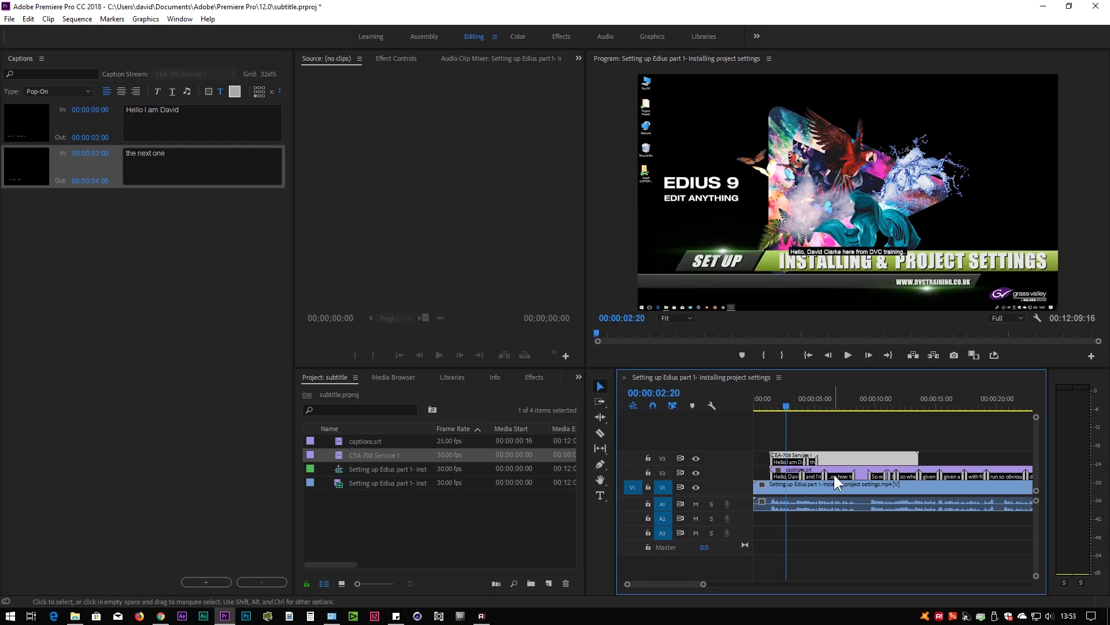
click(697, 472)
Lengthen the second caption clip on V3 and glance at the monitor display settings.
click(697, 432)
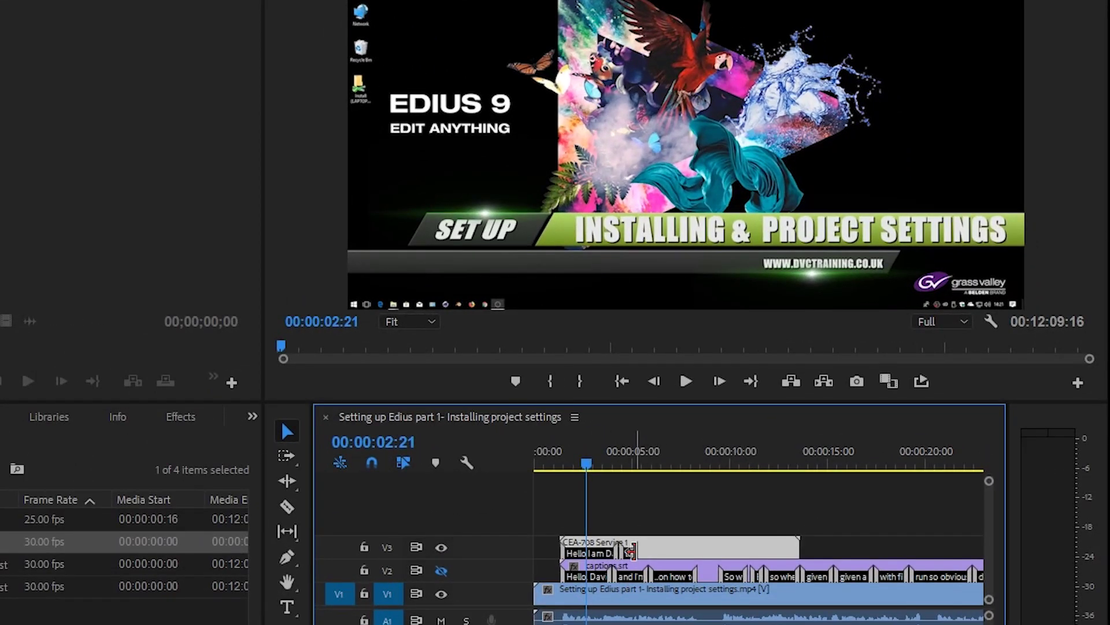
drag(630, 551, 671, 551)
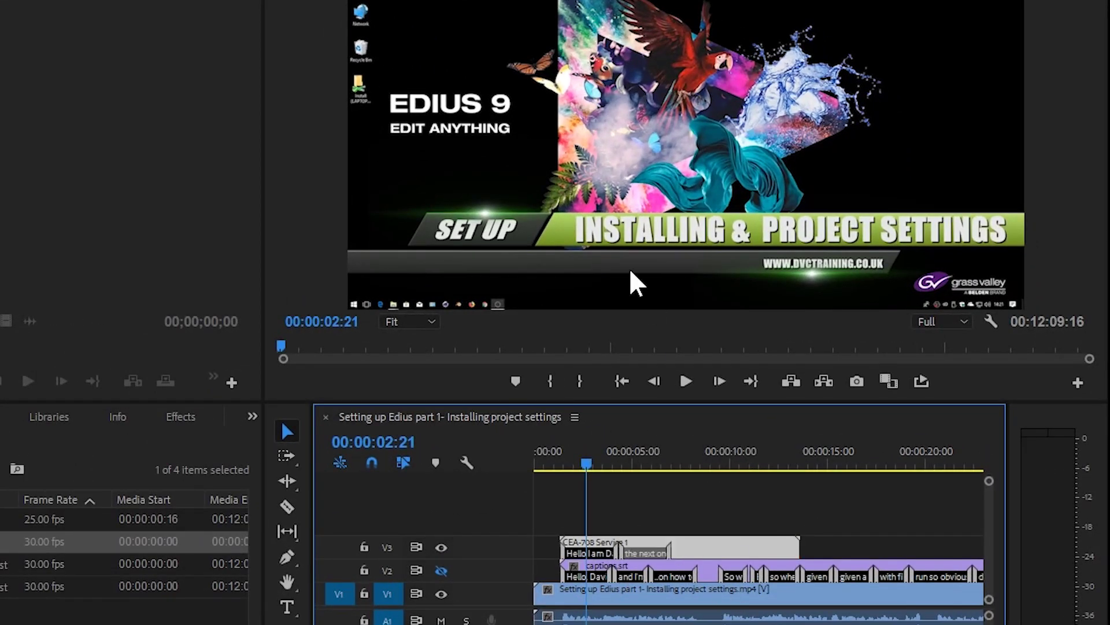
click(990, 321)
click(990, 322)
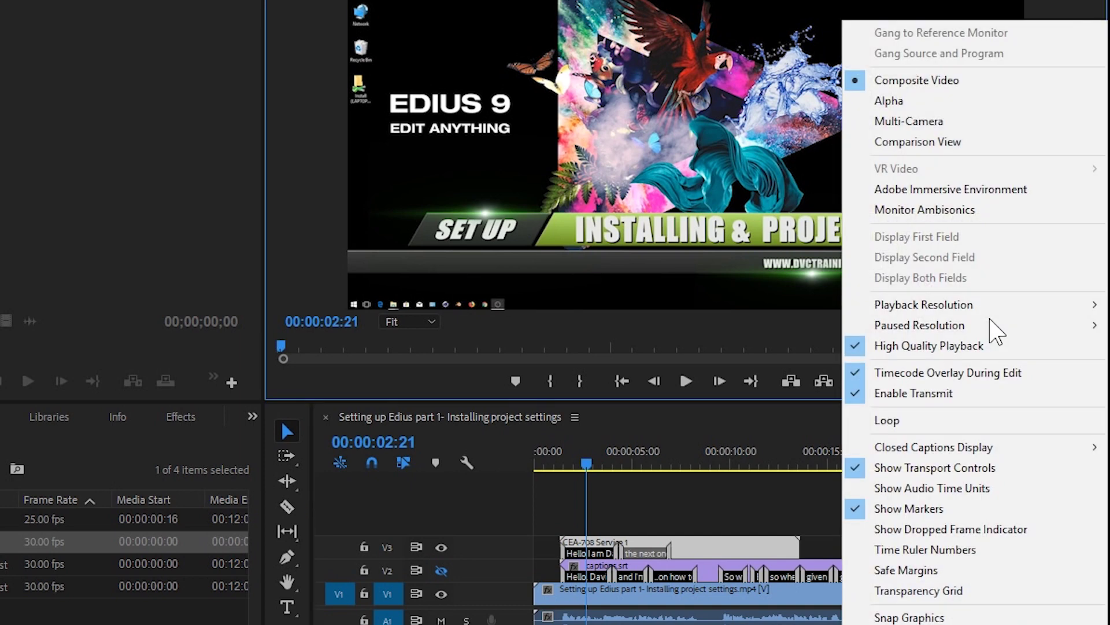
mouse_move(926, 447)
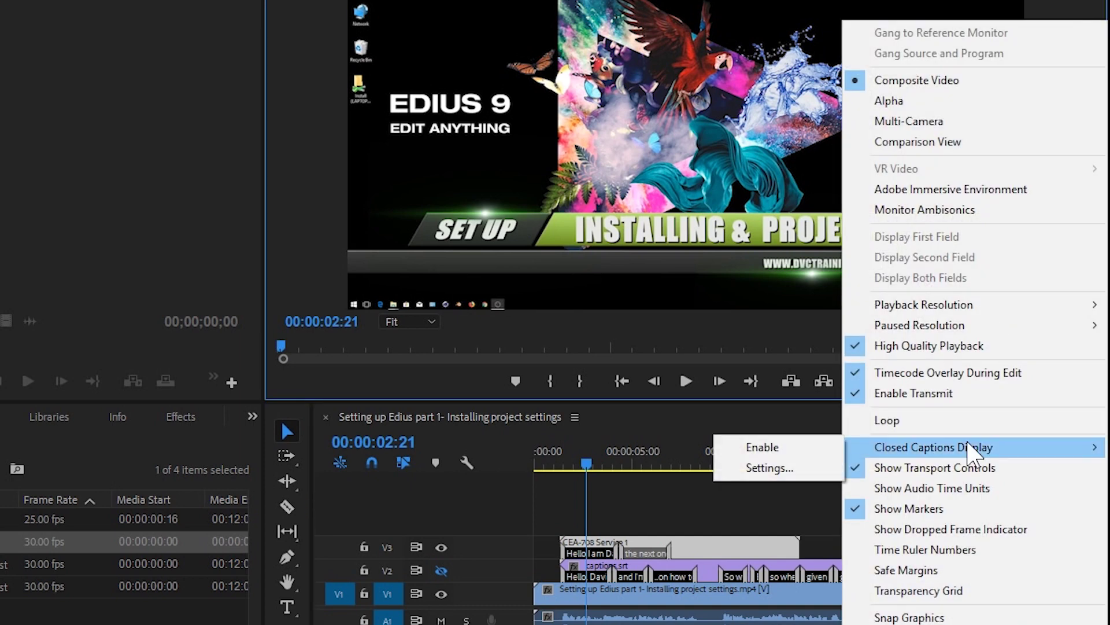
click(593, 471)
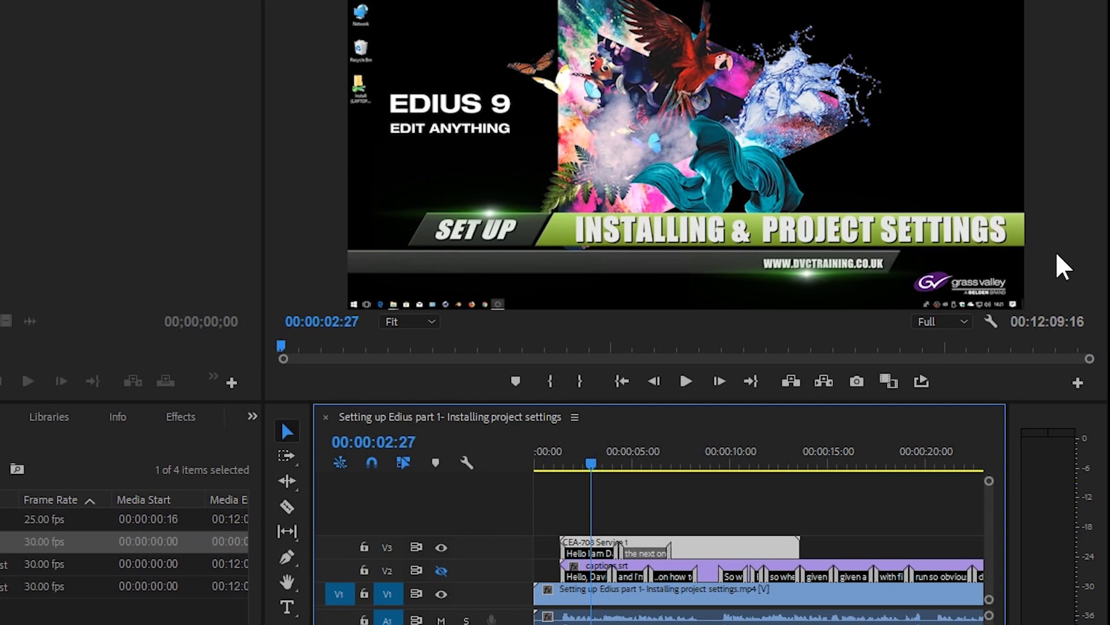
Set the Closed Captions Display standard to CEA-708 in the Program monitor settings.
click(991, 322)
mouse_move(957, 448)
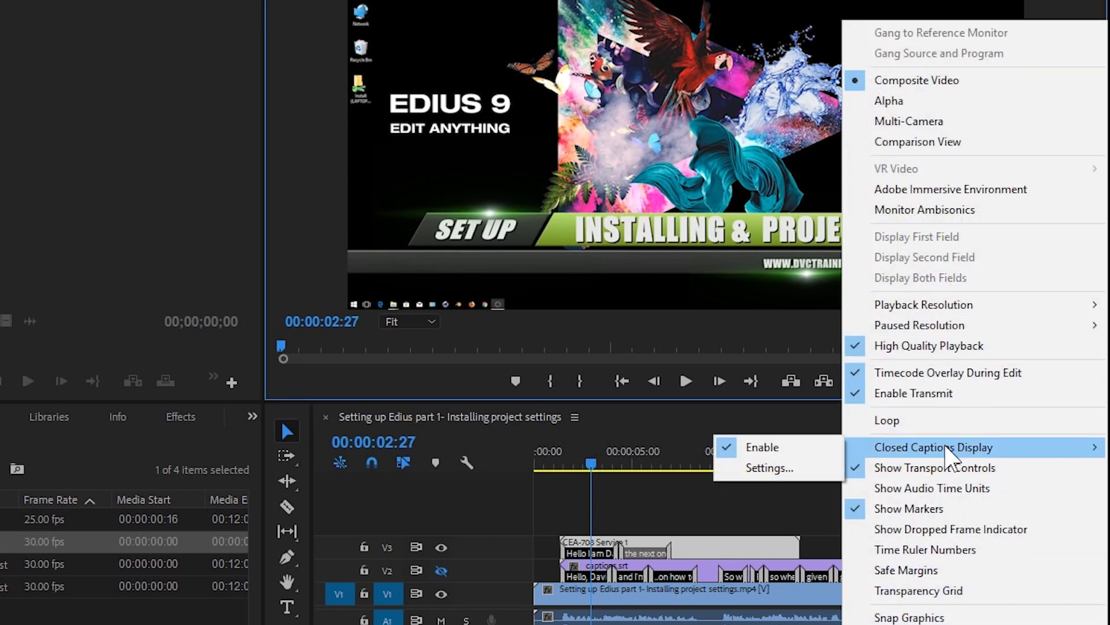
click(746, 468)
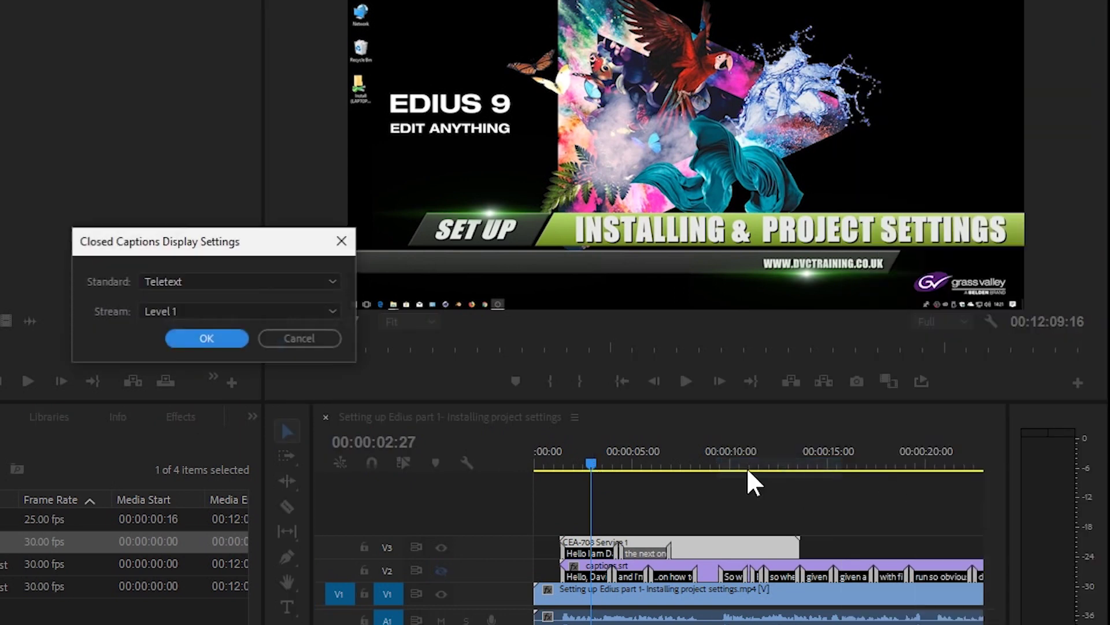
click(189, 282)
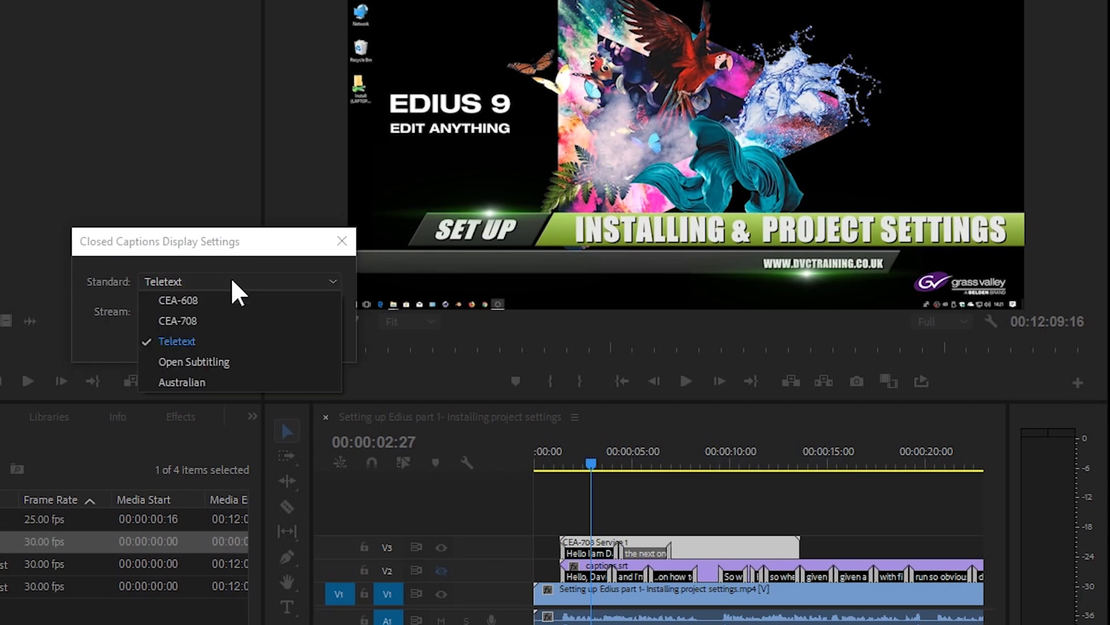
click(208, 319)
click(210, 337)
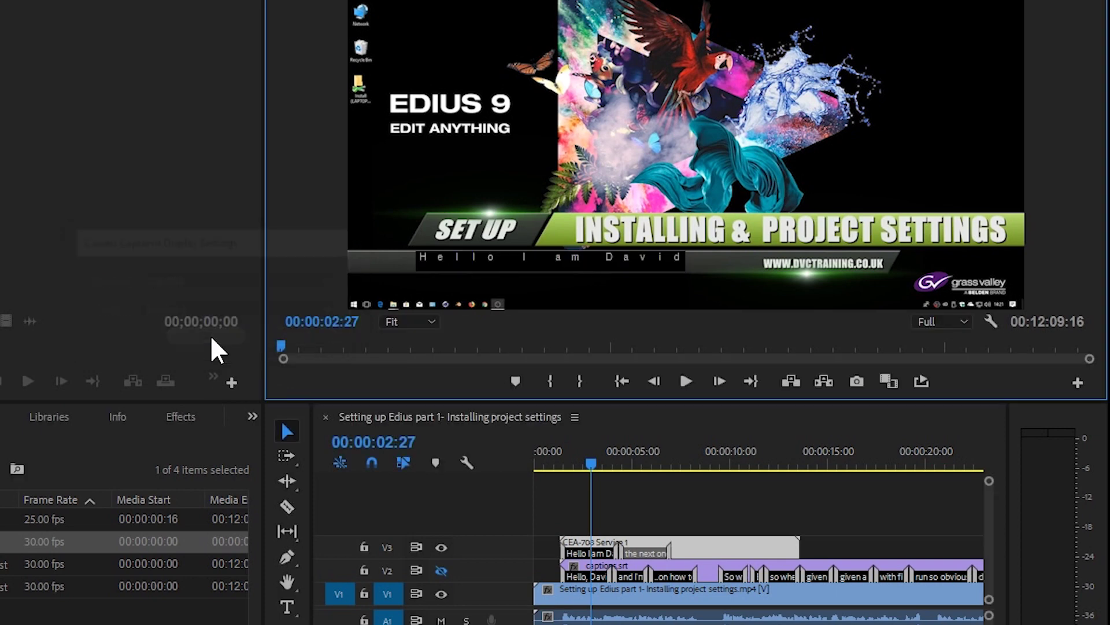
click(596, 466)
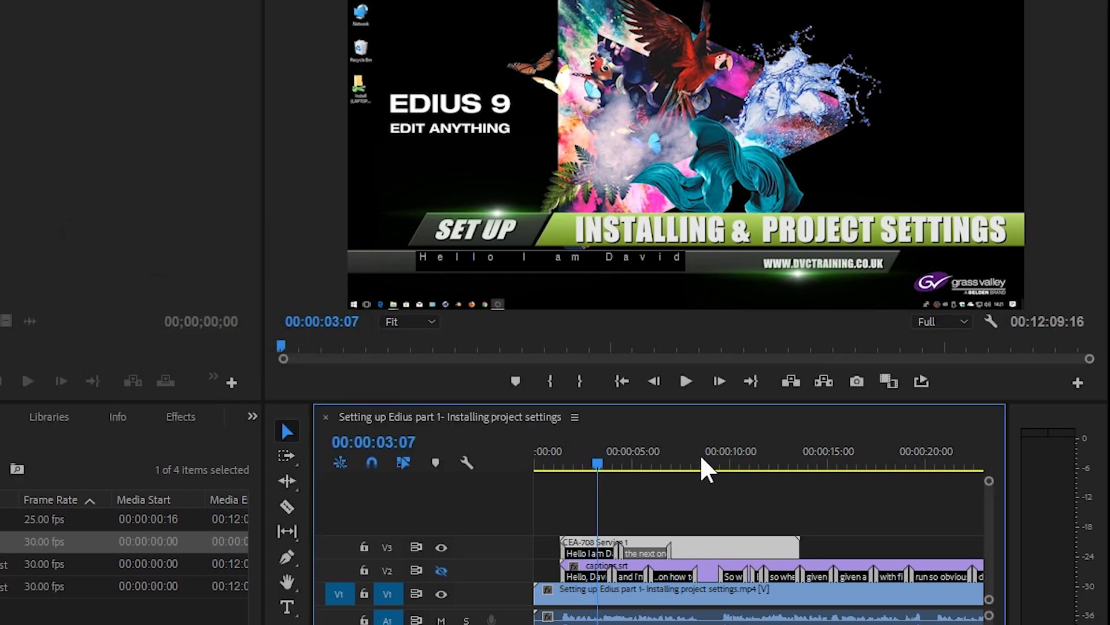
click(590, 463)
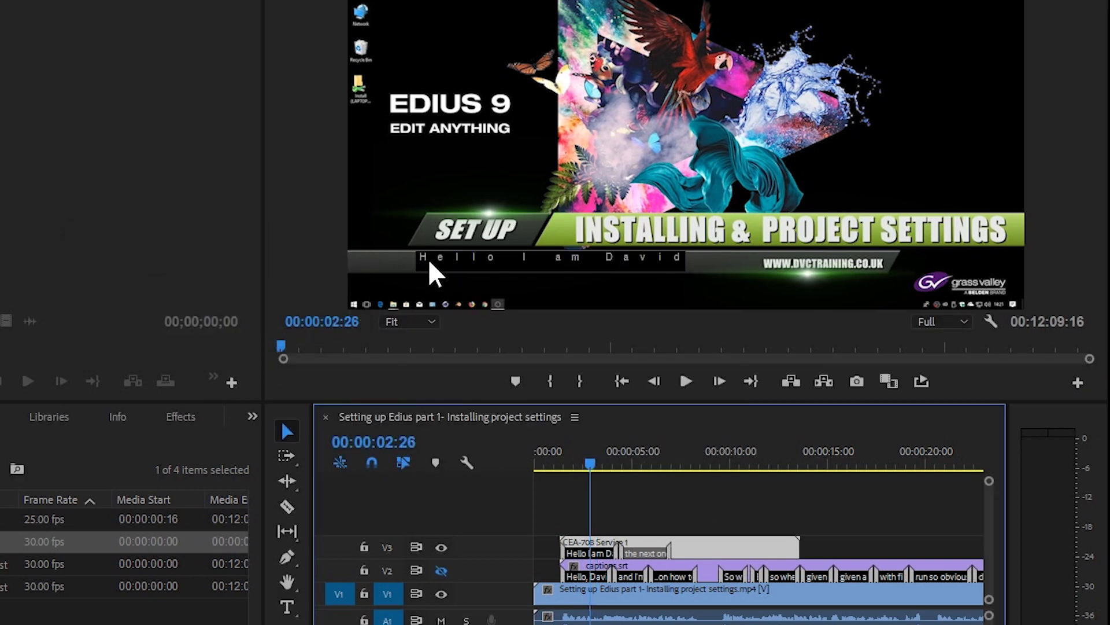
mouse_move(591, 465)
mouse_down()
mouse_move(652, 469)
mouse_move(599, 466)
mouse_up()
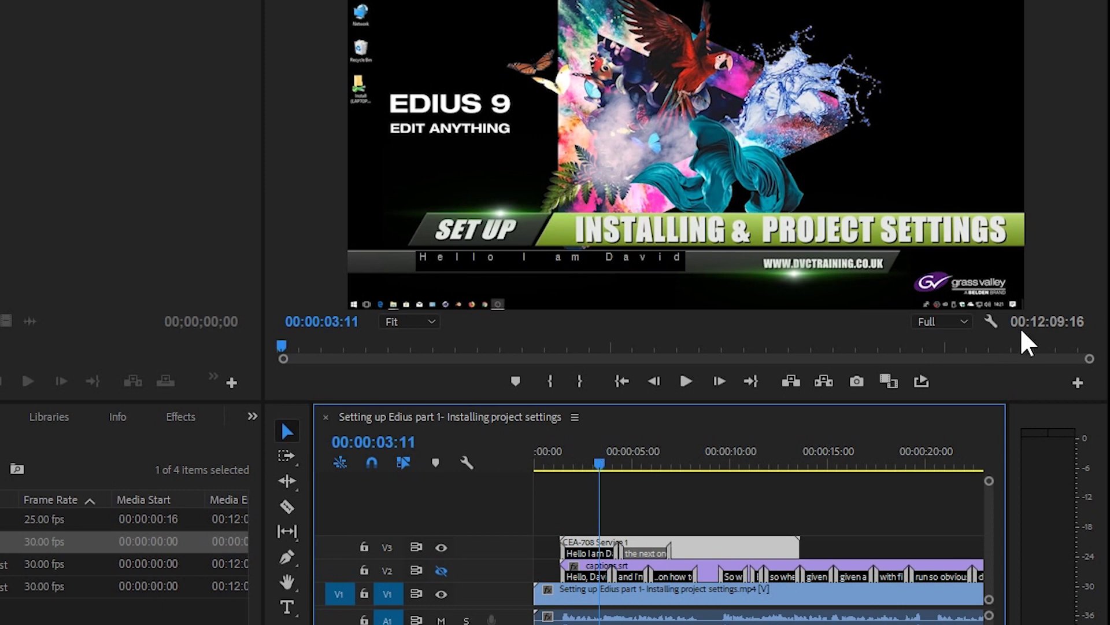
click(991, 321)
click(595, 466)
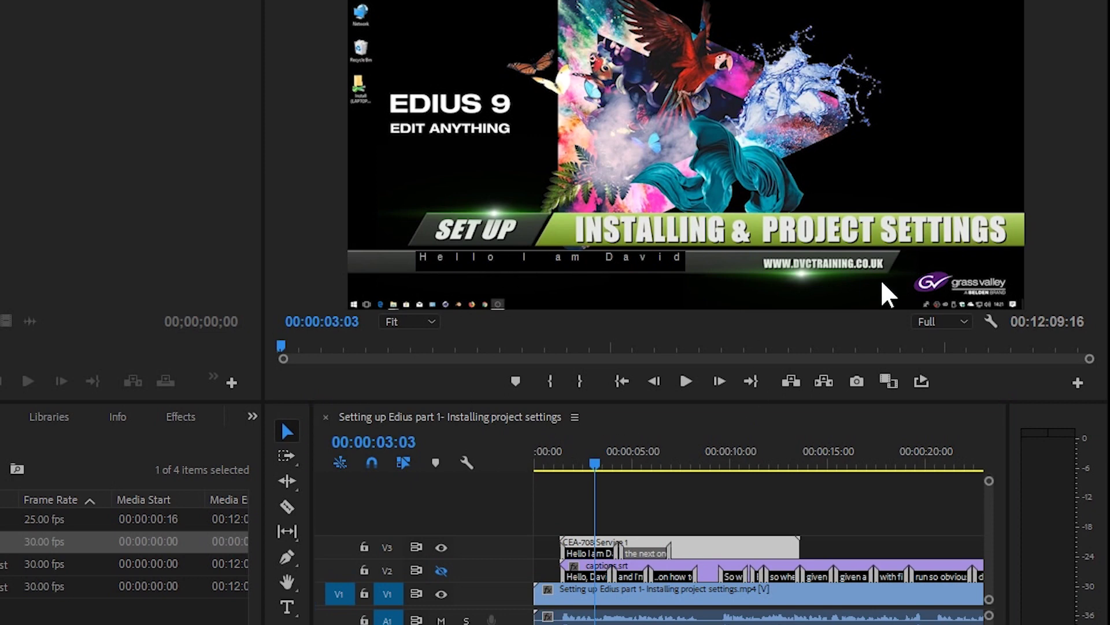
click(597, 463)
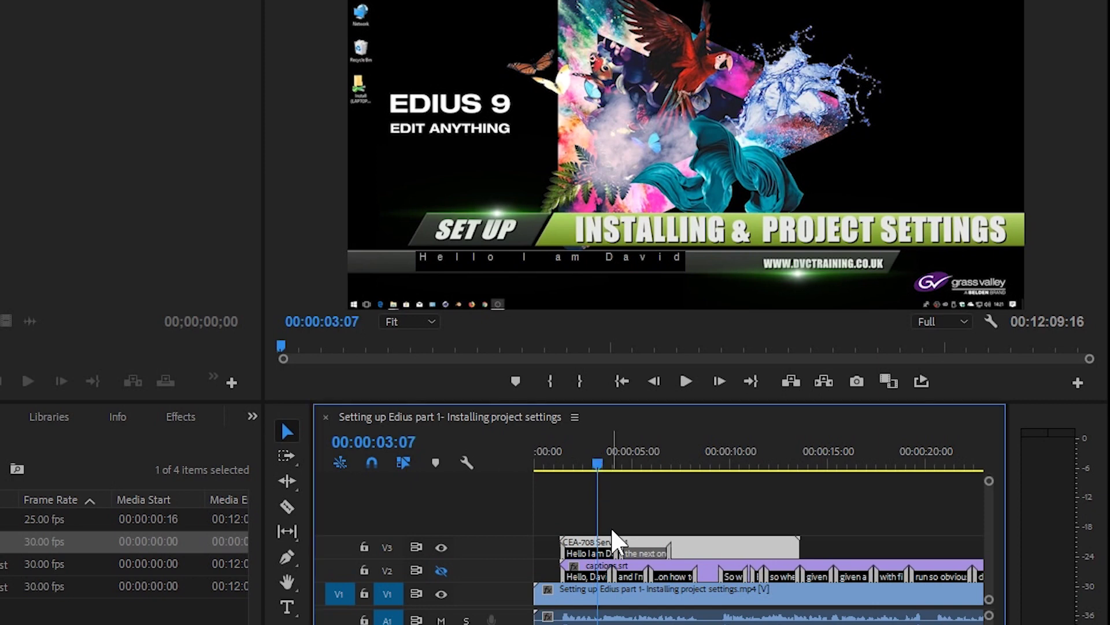
Extend the CEA-708 caption clip by about 3:22 and add a blank caption at 00:00:07:17.
drag(615, 462, 628, 462)
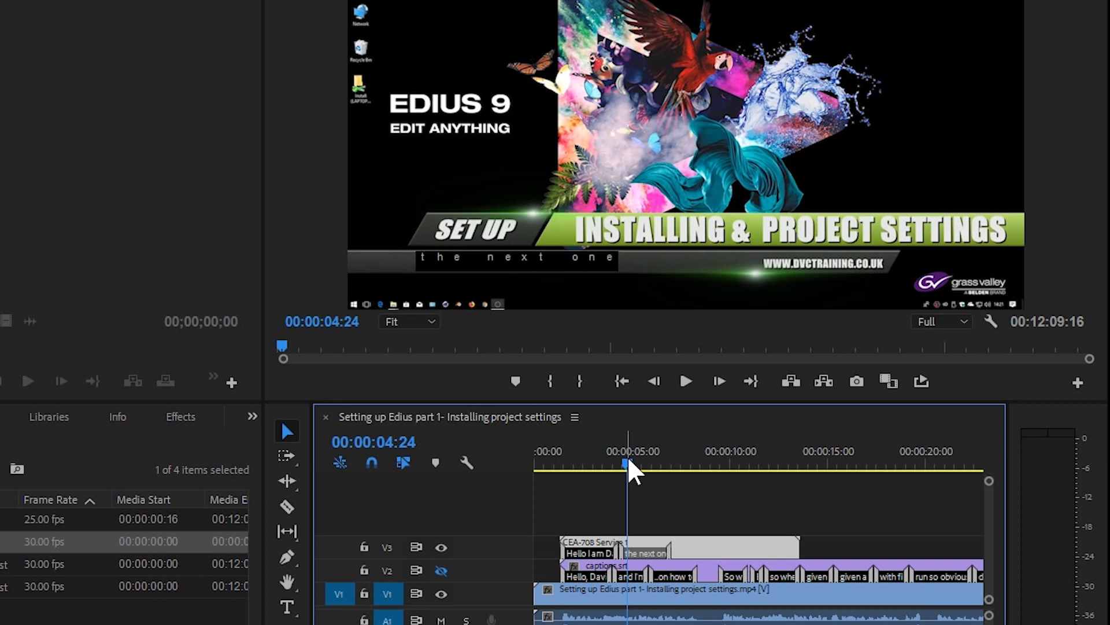
drag(629, 461, 588, 462)
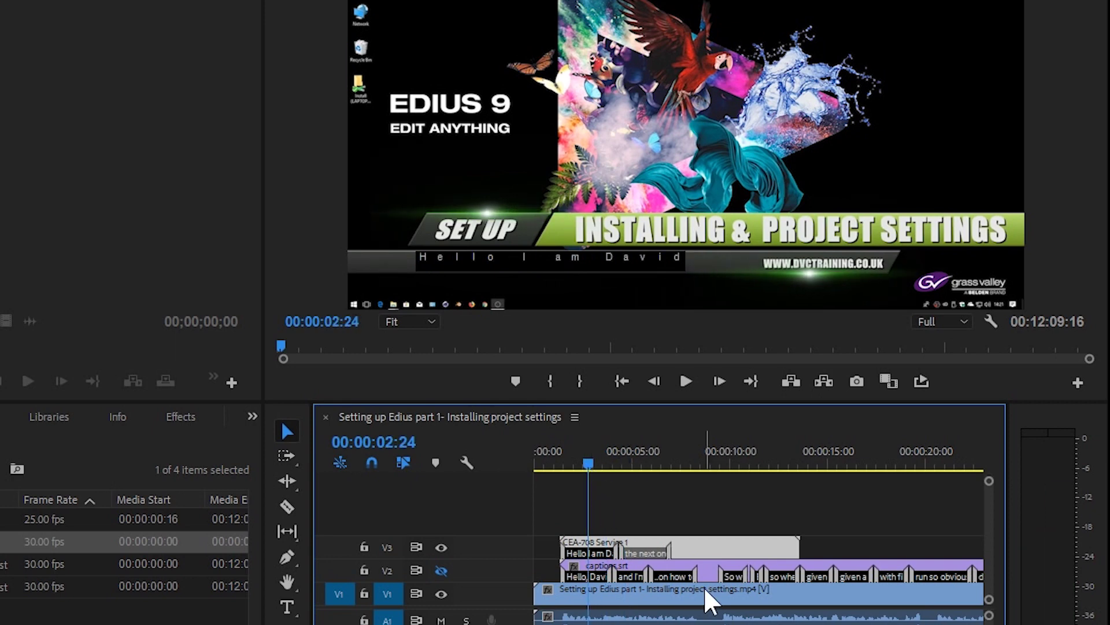
key(Left)
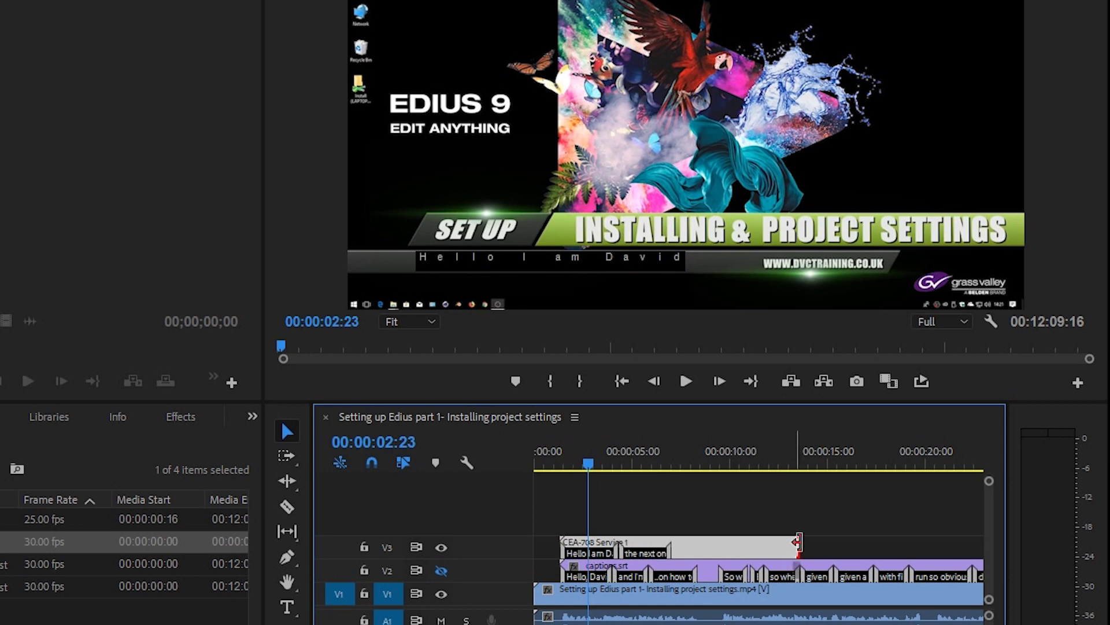
drag(799, 546, 872, 543)
drag(681, 463, 683, 466)
right_click(687, 544)
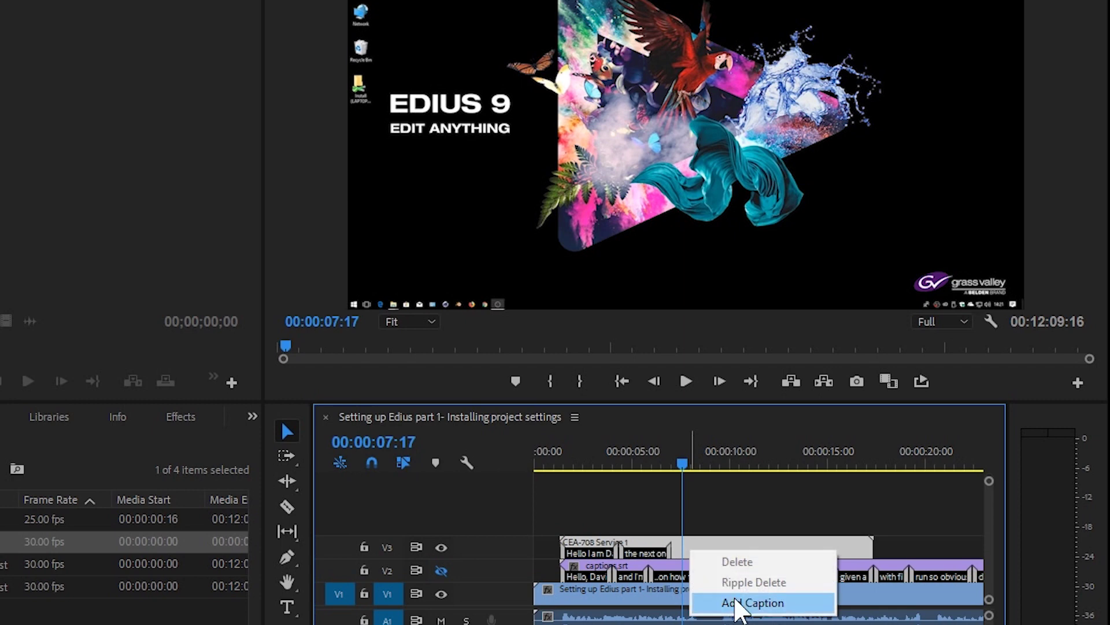
click(747, 602)
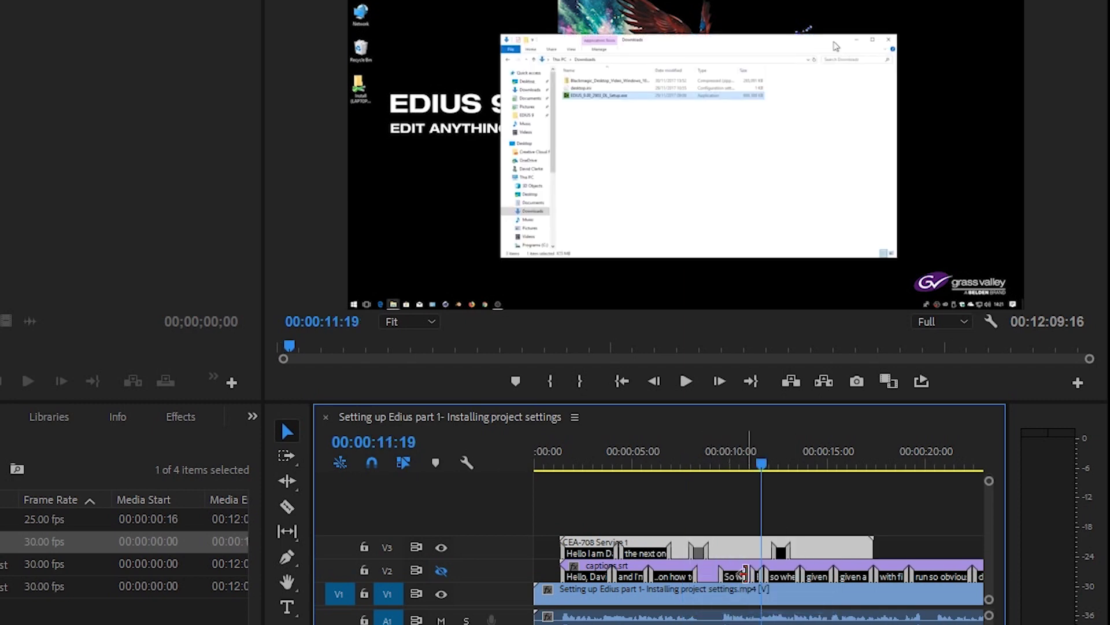
Mark In at 09:02 and Out at 11:07, then extract that range from the sequence.
click(715, 466)
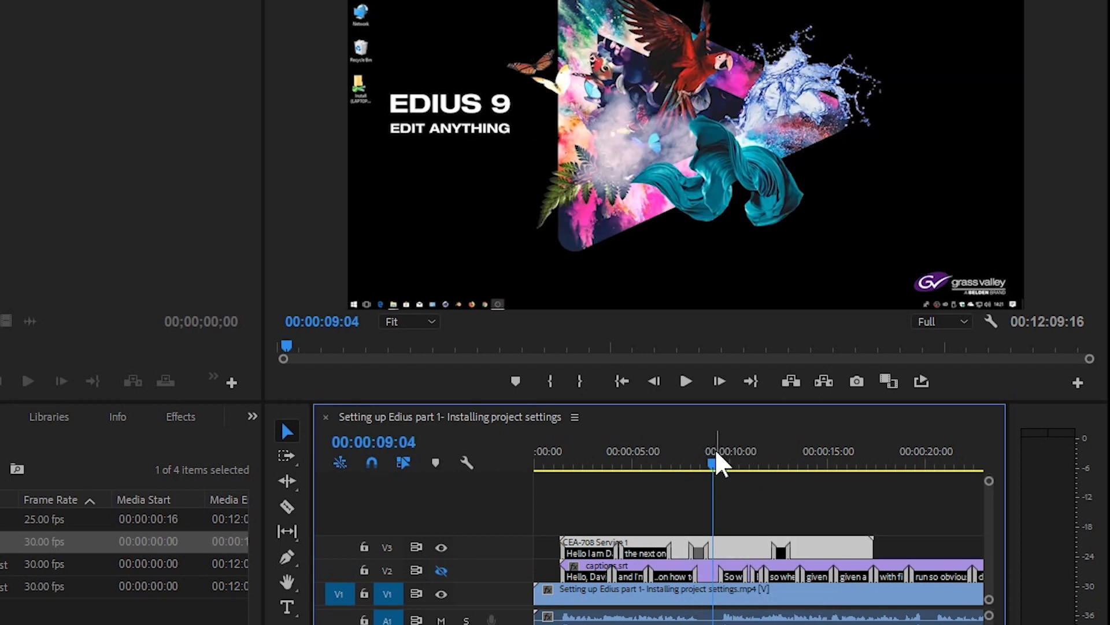
click(714, 457)
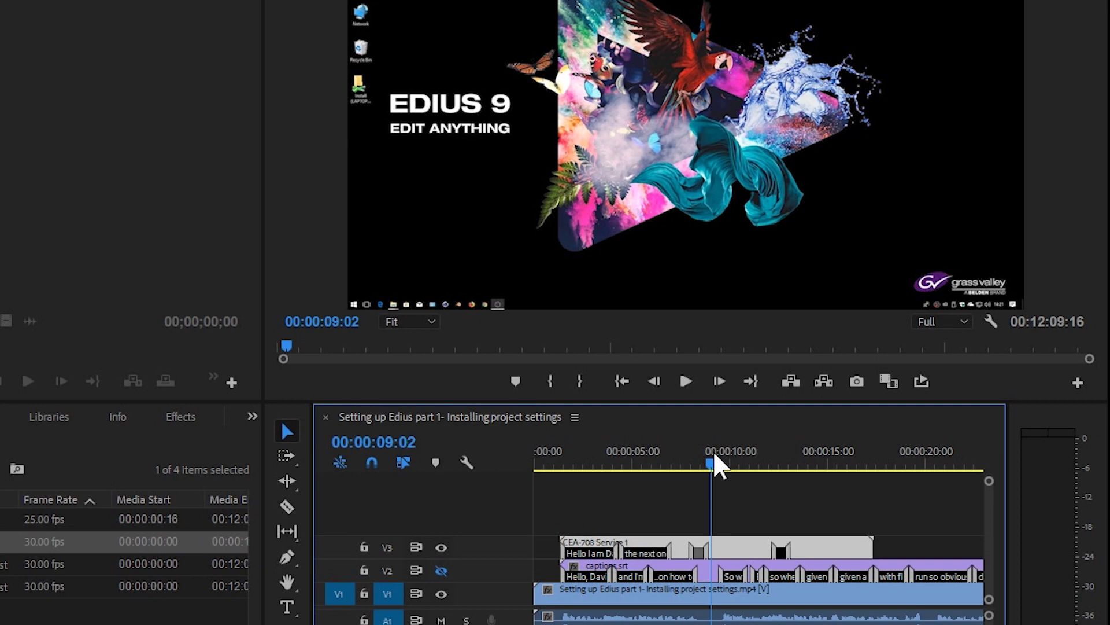
key(i)
click(754, 454)
key(o)
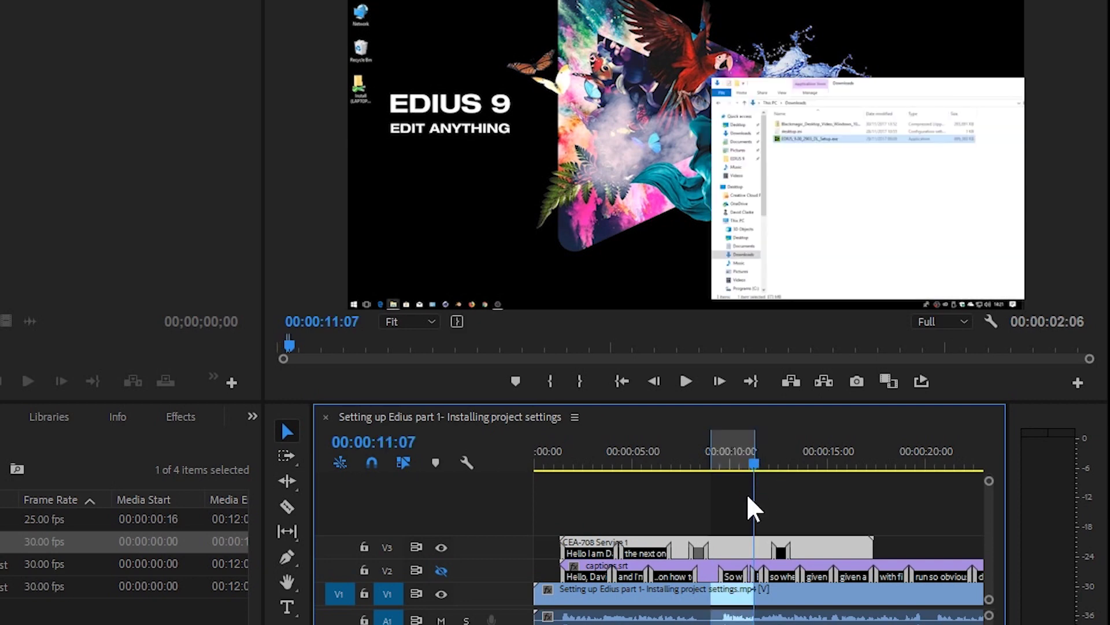
click(824, 382)
click(749, 457)
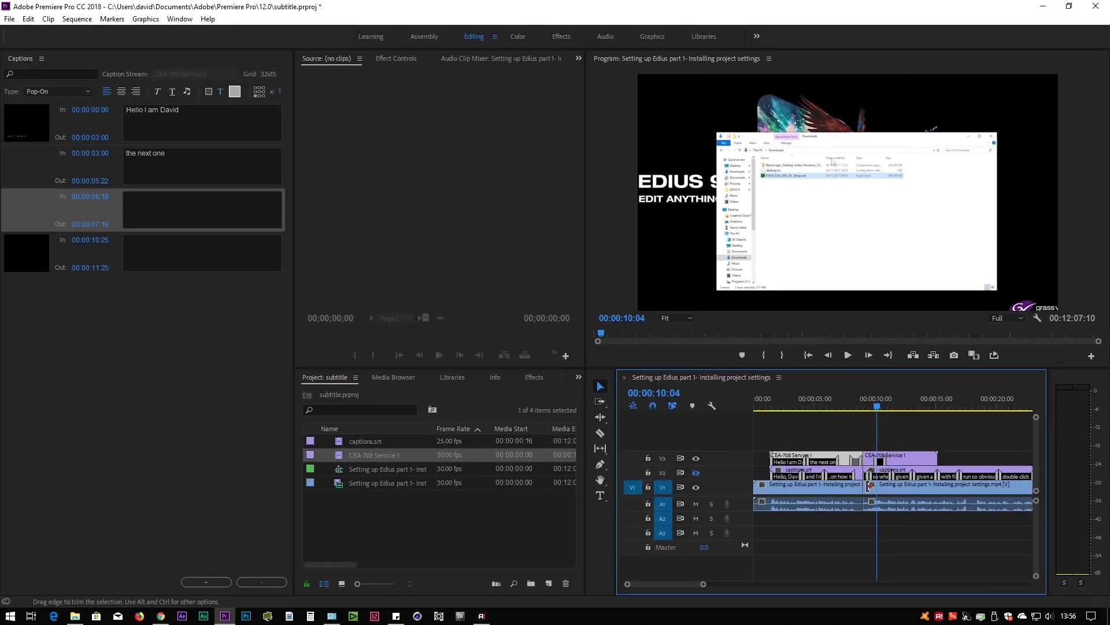
drag(876, 404, 844, 408)
Remove the CEA-708 caption clips from V3 so the captions.srt entries show again.
click(820, 459)
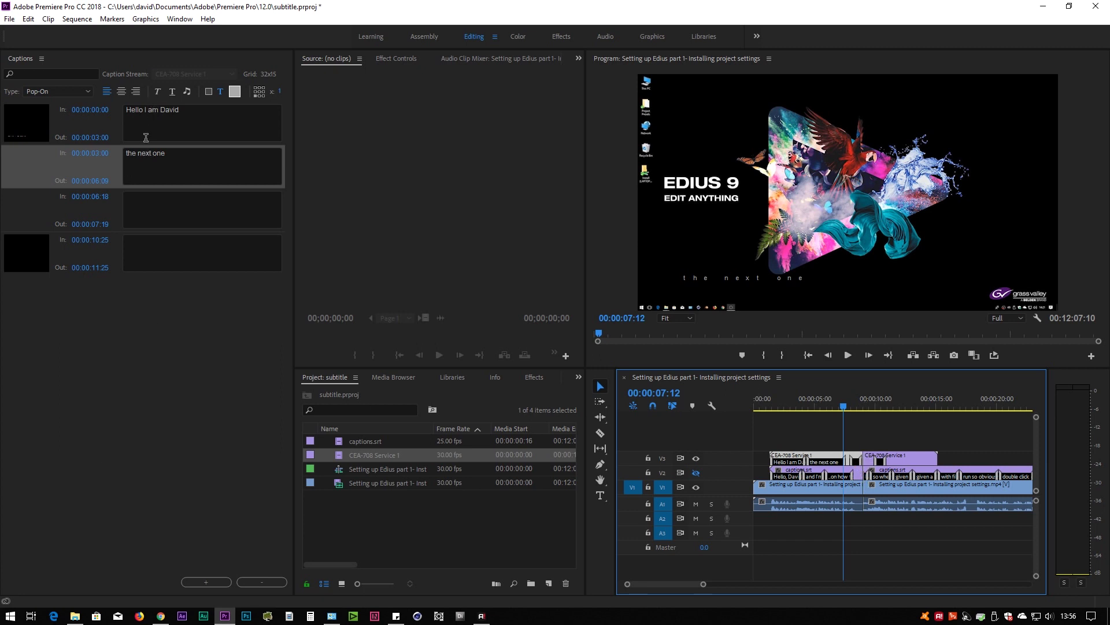
click(905, 461)
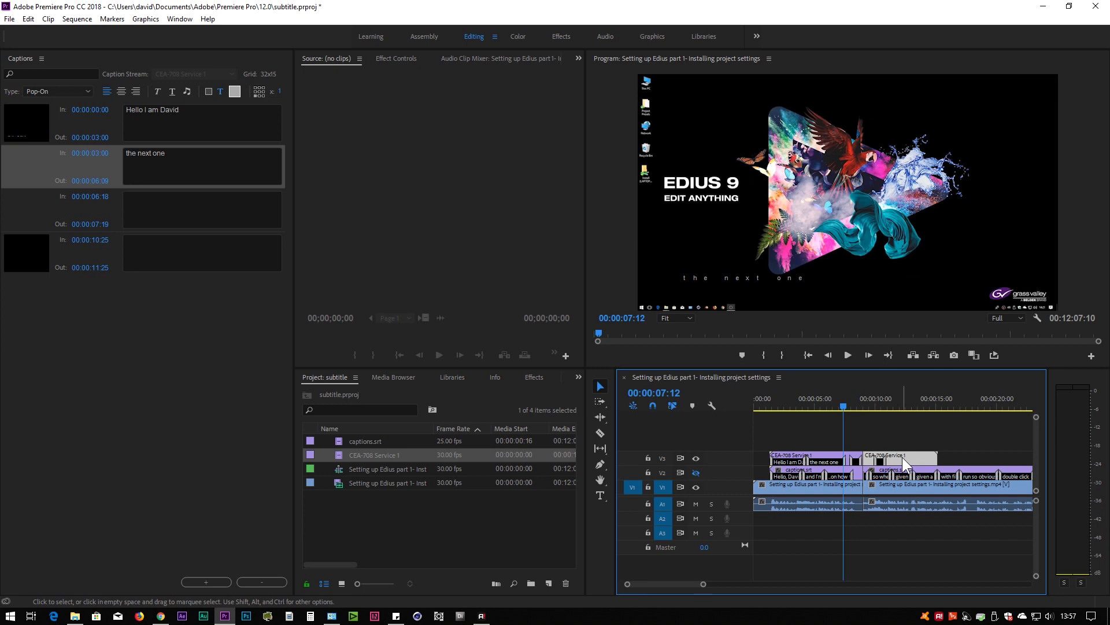
drag(856, 402, 883, 405)
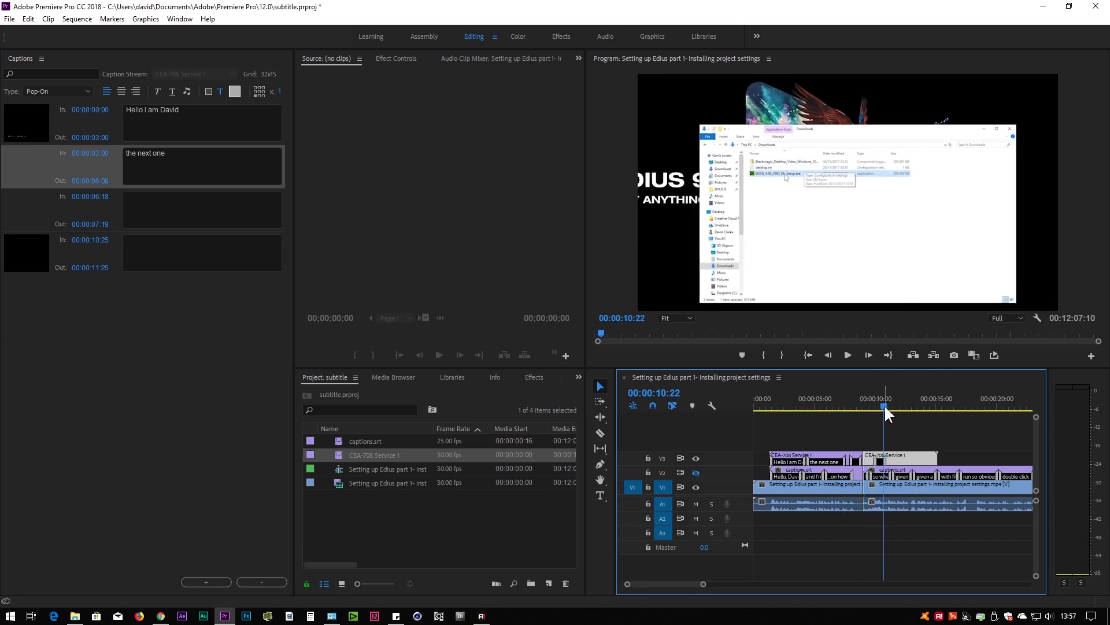
key(ctrl+z)
key(ctrl+z)
key(ctrl+z)
key(ctrl+z)
key(ctrl+z)
Export the captions.srt track as a SubRip Subtitle Format (.srt) file.
double_click(338, 439)
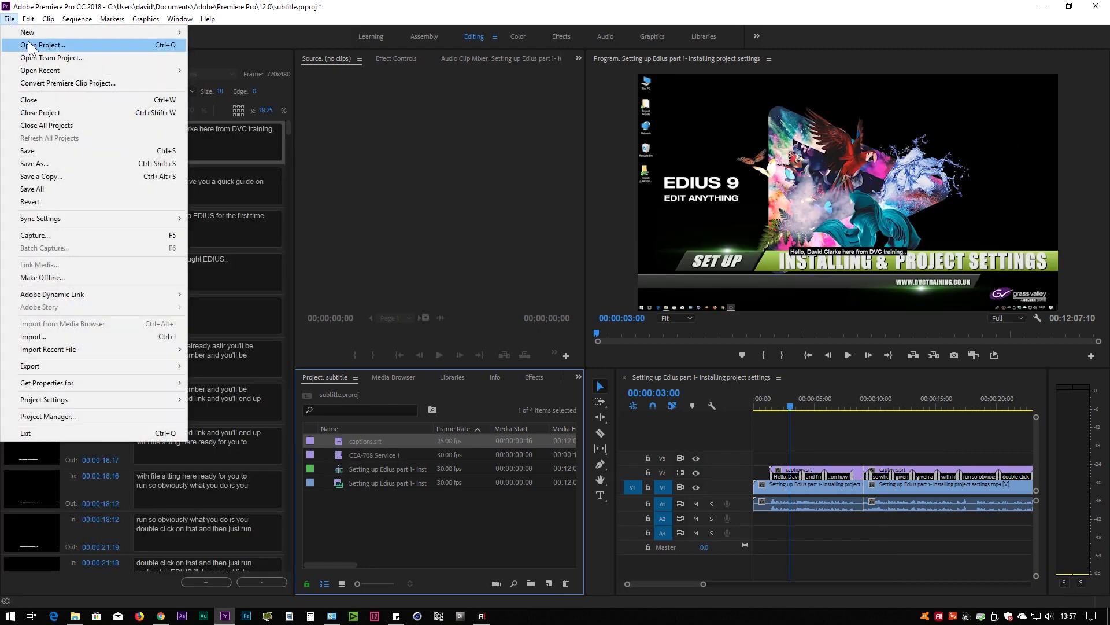
mouse_move(54, 368)
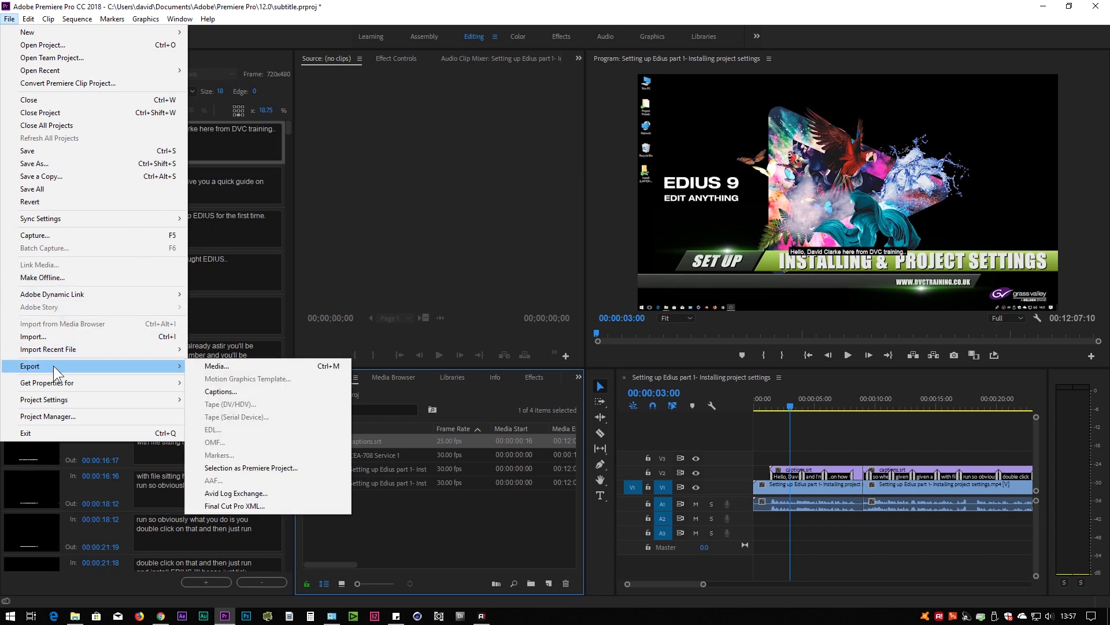
click(220, 391)
click(635, 293)
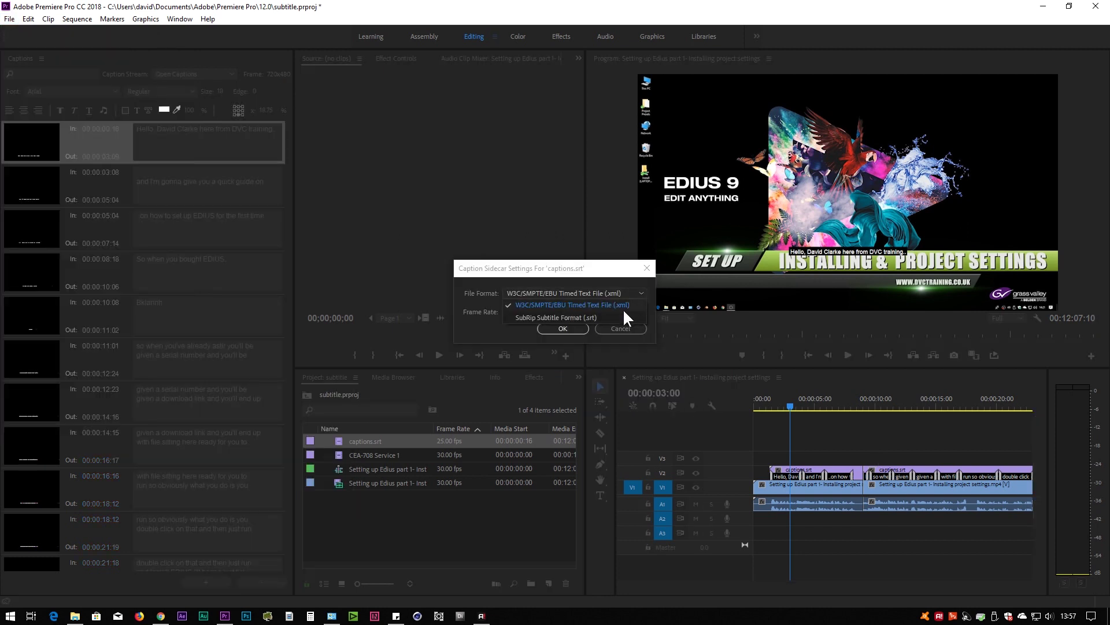
click(539, 317)
click(551, 330)
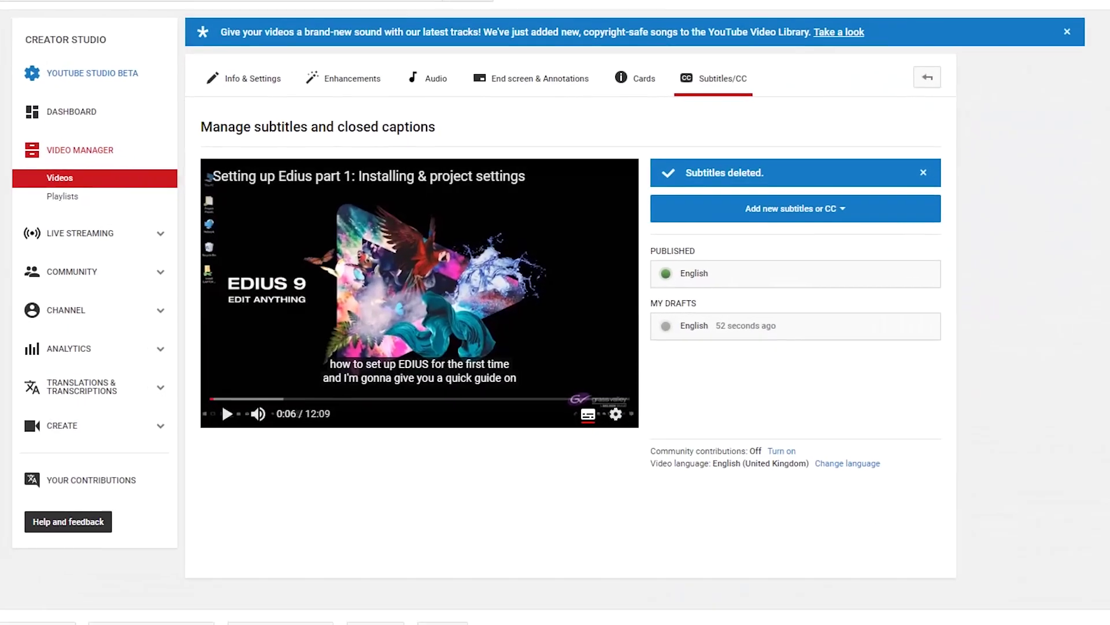
Choose English (United Kingdom) as the language for the new subtitles.
click(769, 214)
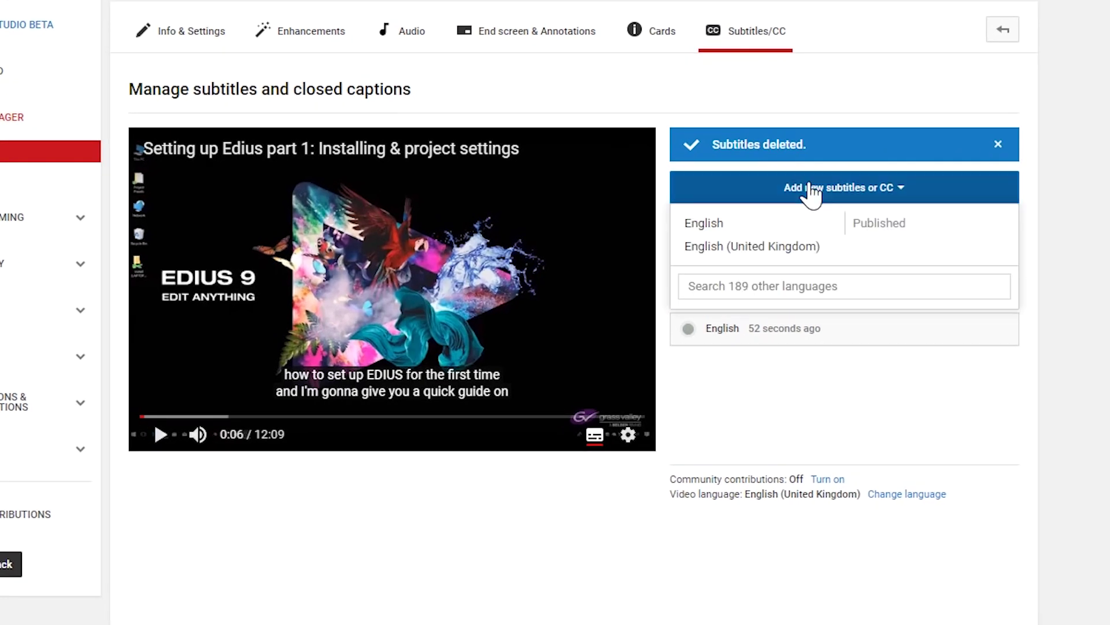
click(784, 254)
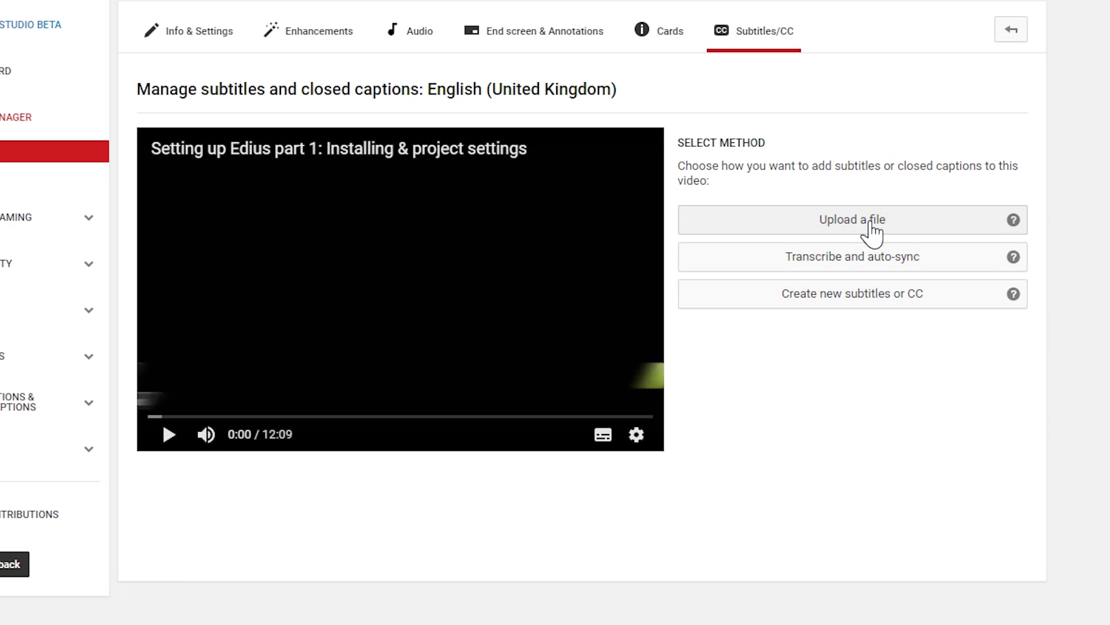